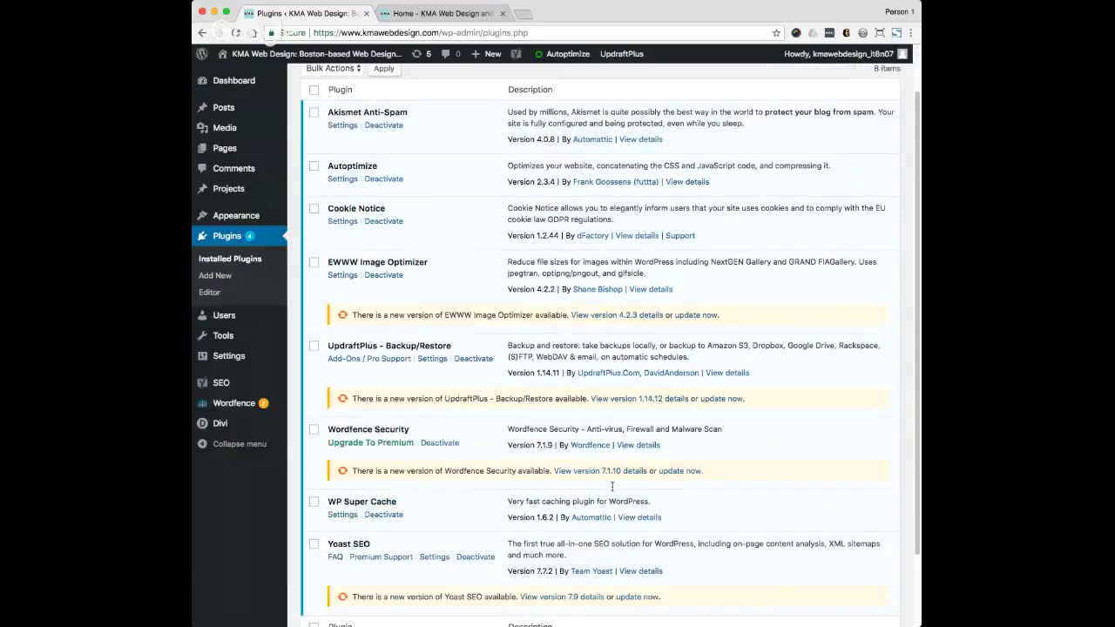
Step: Open the UpdraftPlus settings and run a one-time backup including the database, files and remote storage
click(432, 360)
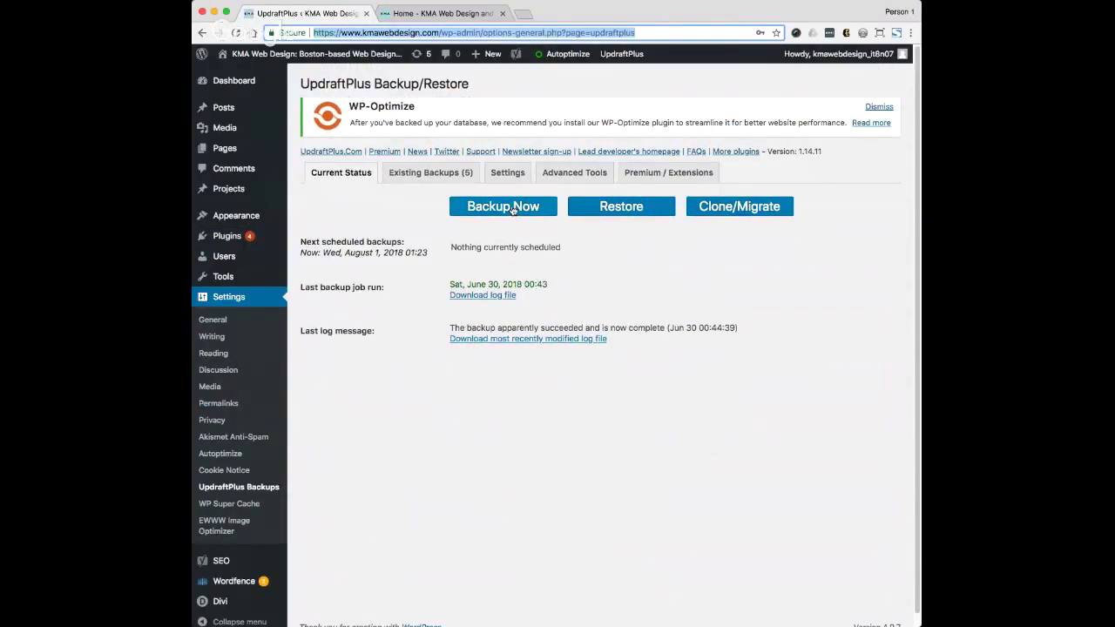
click(513, 210)
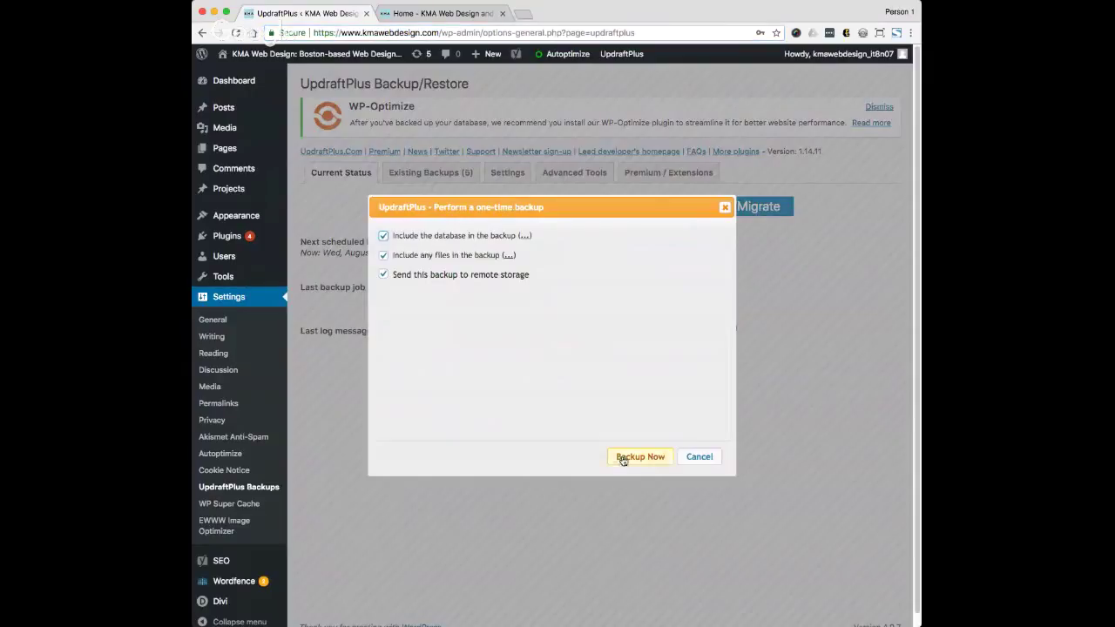
click(656, 457)
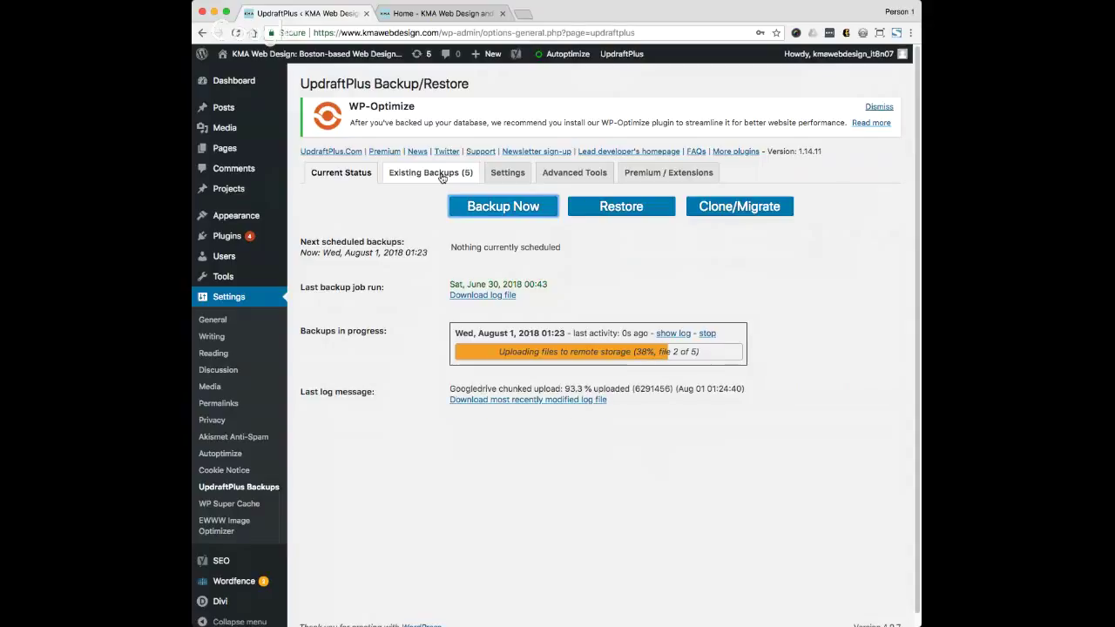
Step: Check the list of existing backups and the progress of the running backup
click(441, 177)
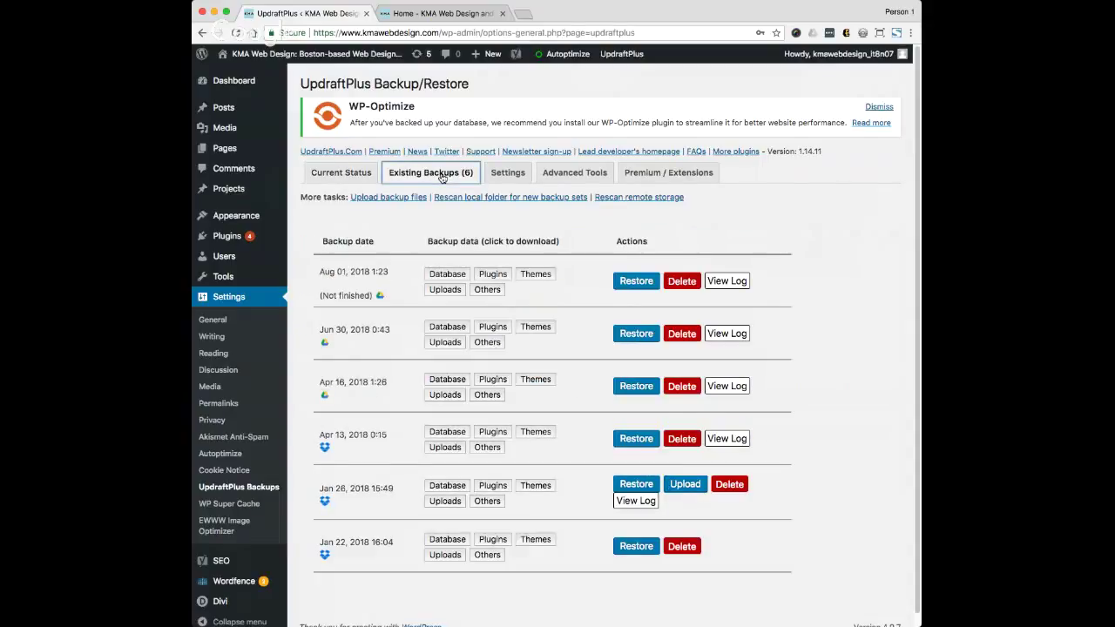
click(354, 175)
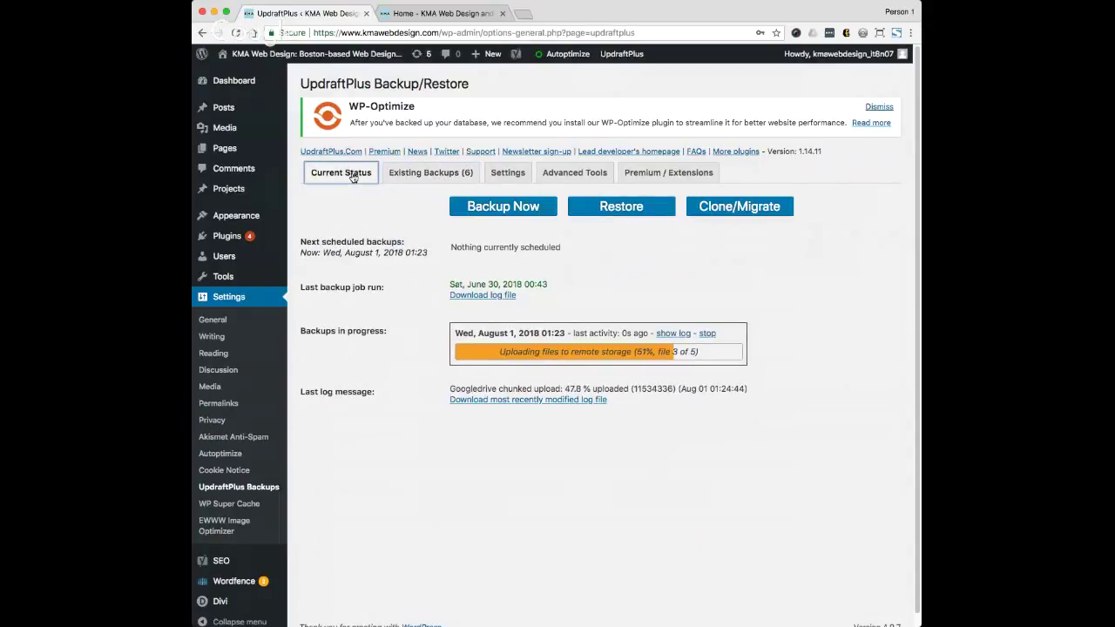
click(439, 176)
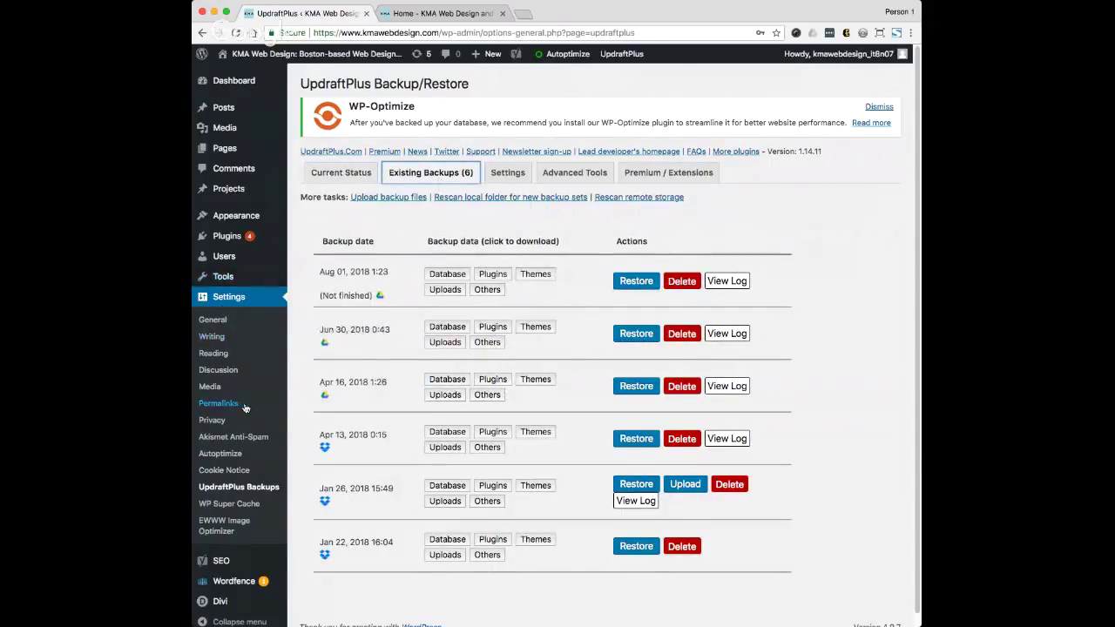
Step: Return to the installed plugins list and update EWWW Image Optimizer to version 4.2.3
mouse_move(228, 239)
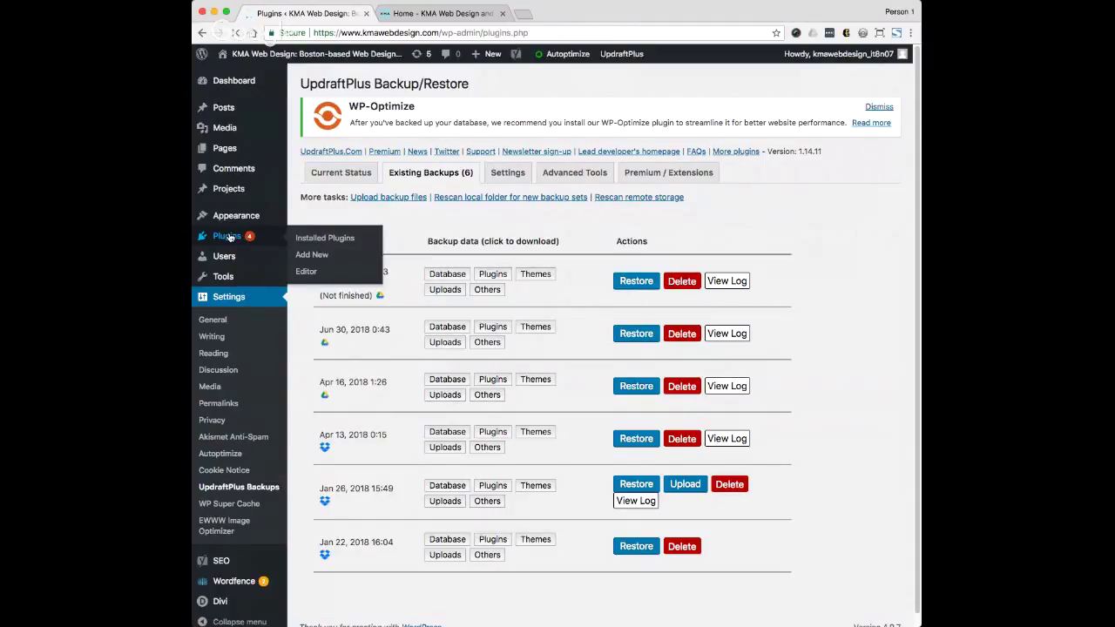
scroll(425, 171, down, 1)
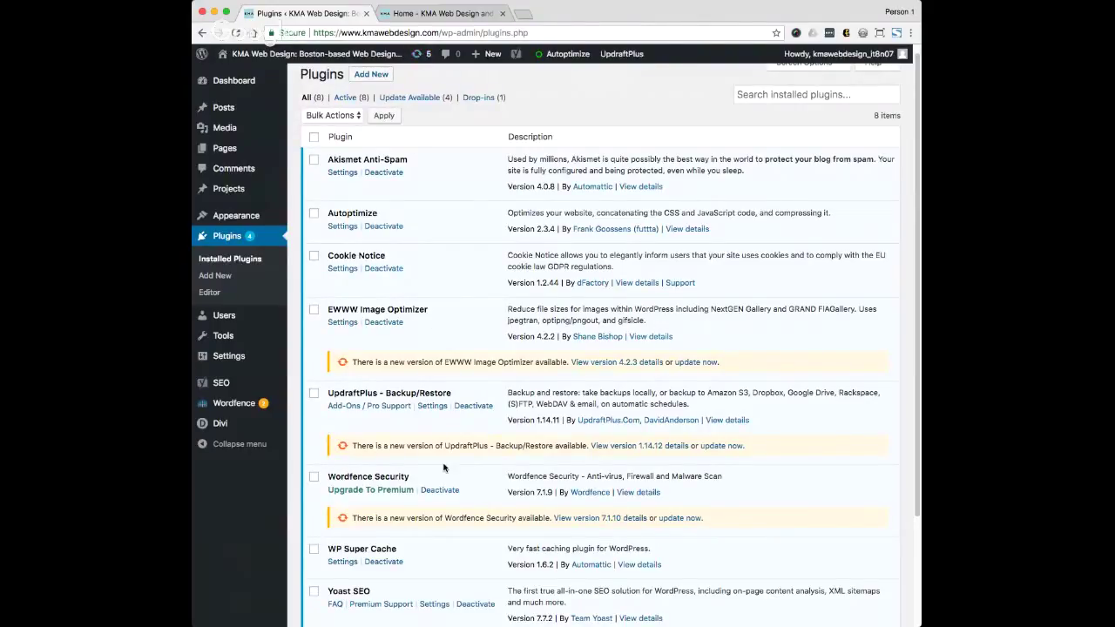
scroll(443, 468, down, 2)
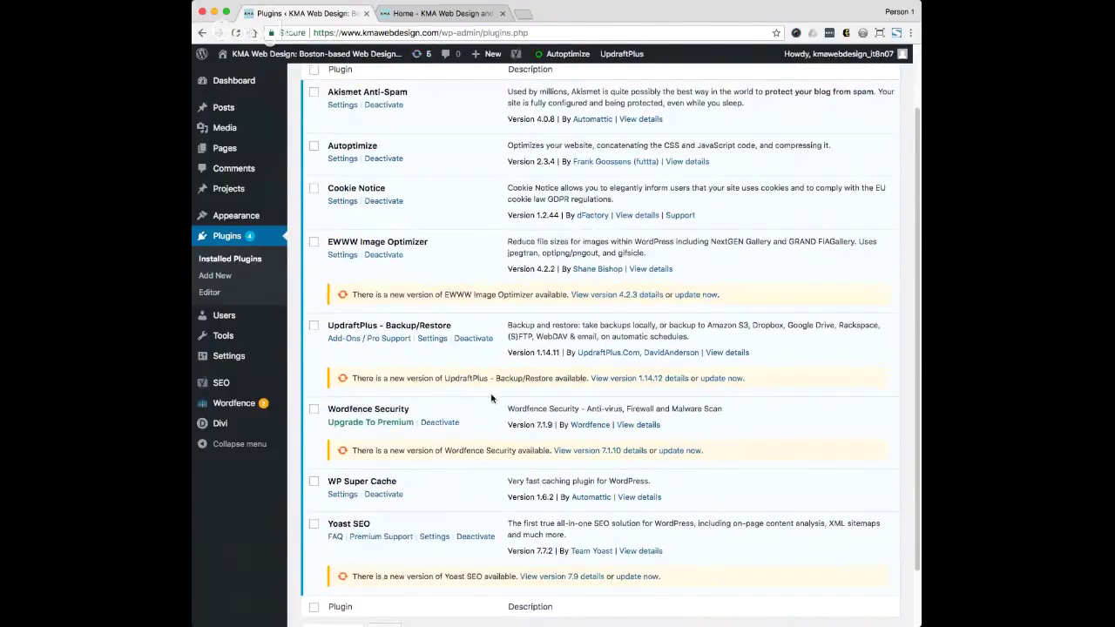
scroll(356, 373, up, 1)
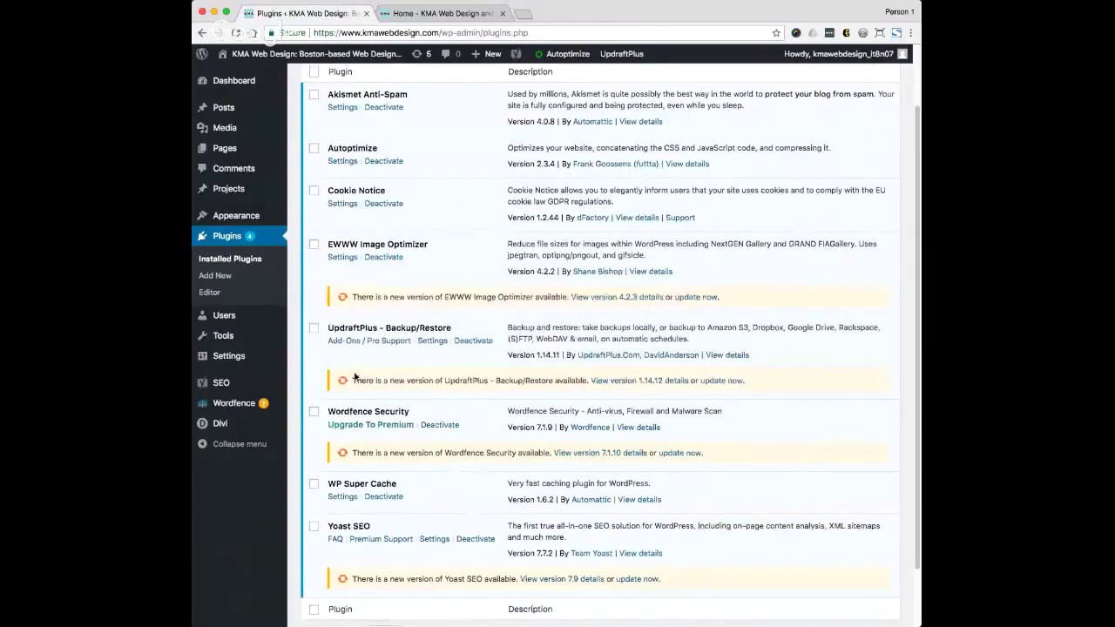
scroll(353, 373, up, 2)
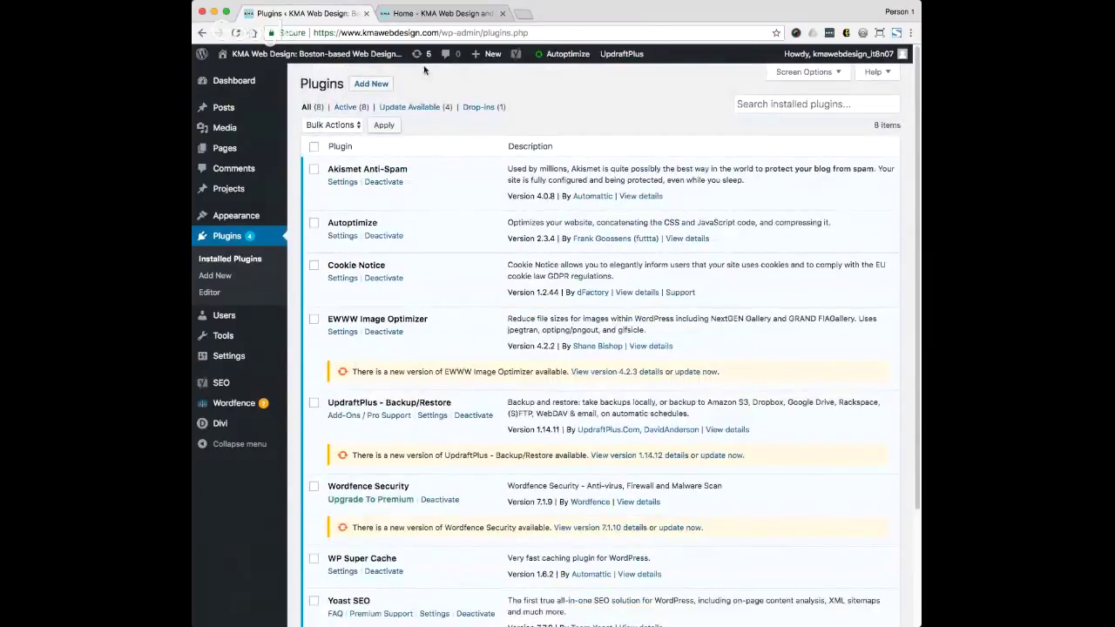
scroll(429, 514, down, 5)
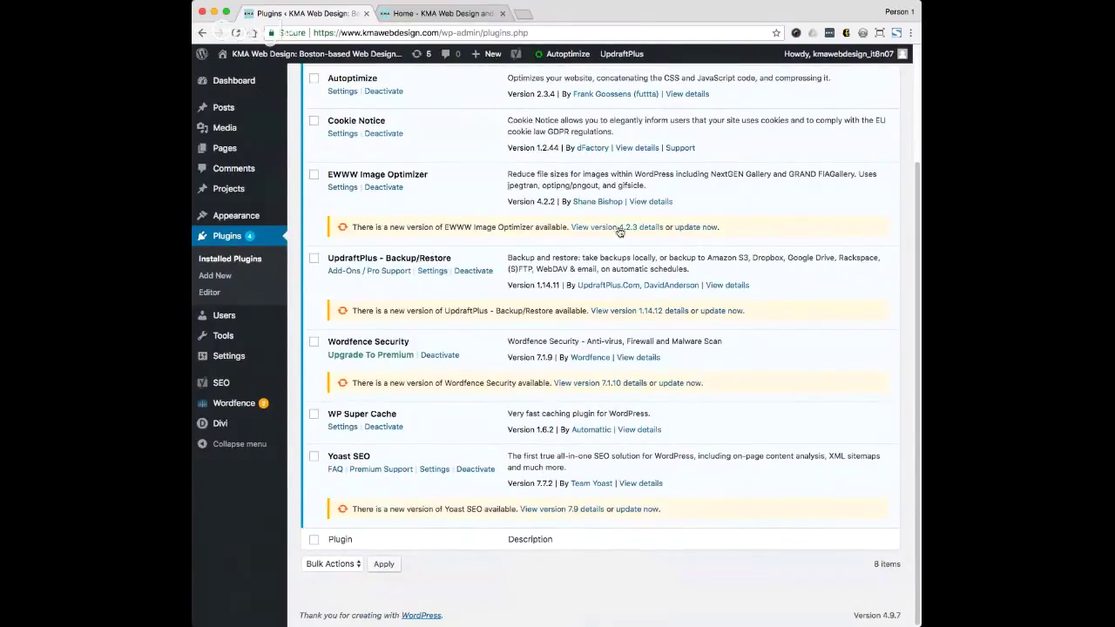
click(695, 227)
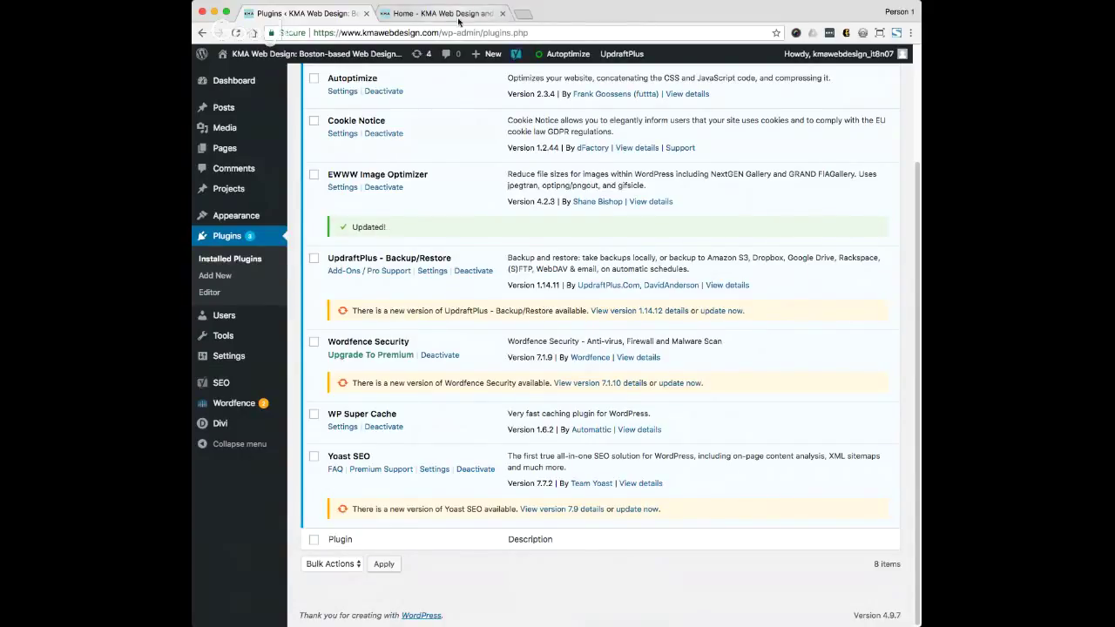
Step: Reload the live site's home page and check it along with the Work, About and Services pages
click(451, 15)
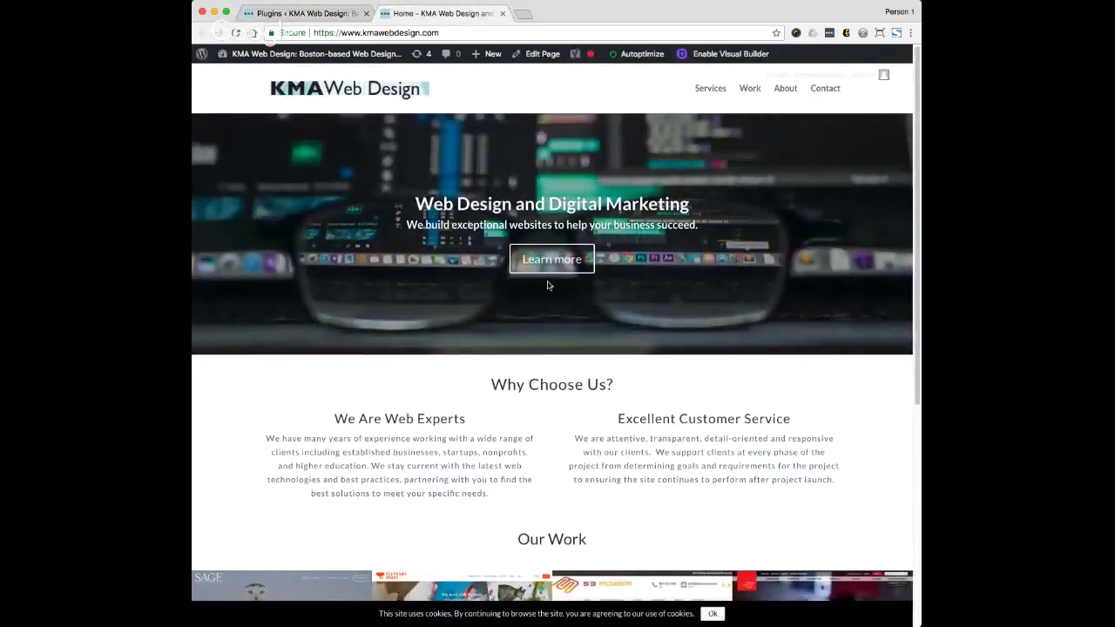
mouse_move(252, 62)
click(236, 32)
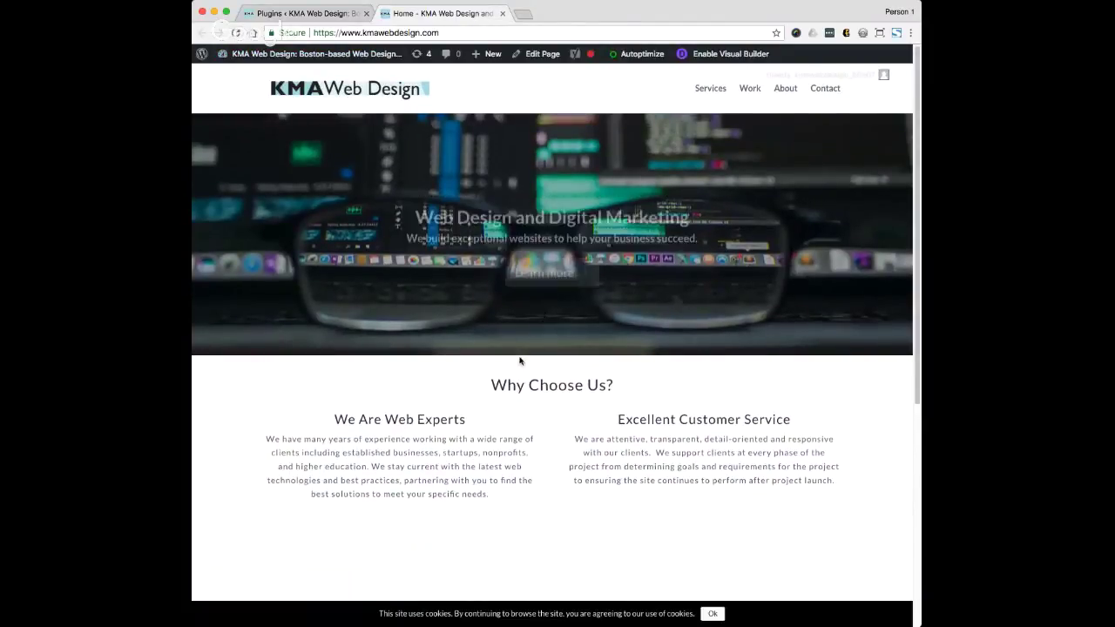
scroll(518, 357, down, 5)
scroll(518, 356, up, 4)
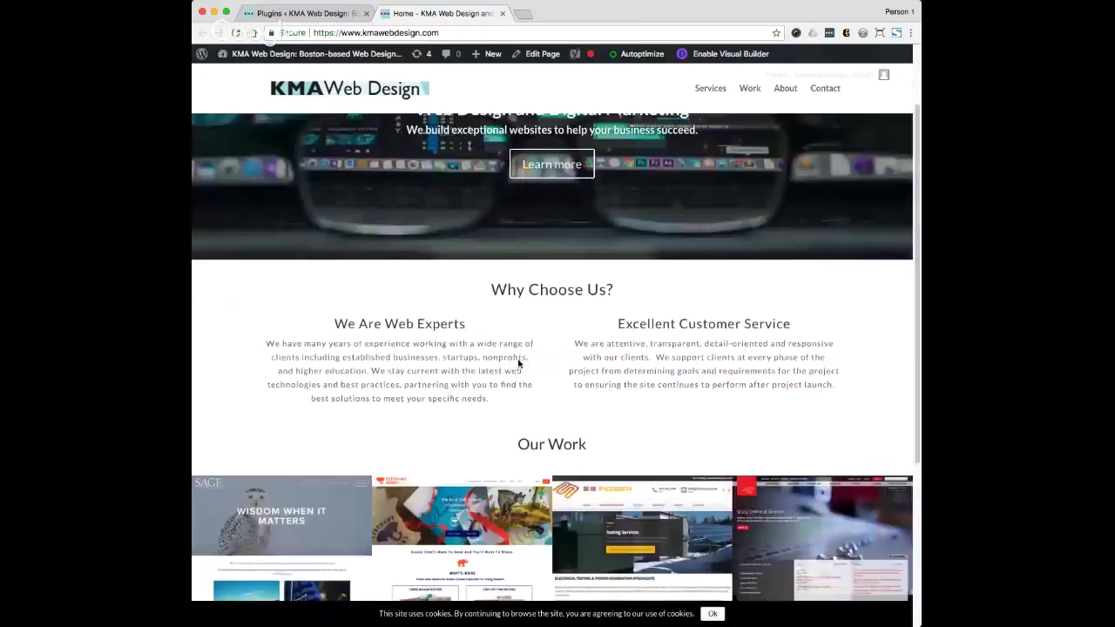
scroll(518, 361, up, 2)
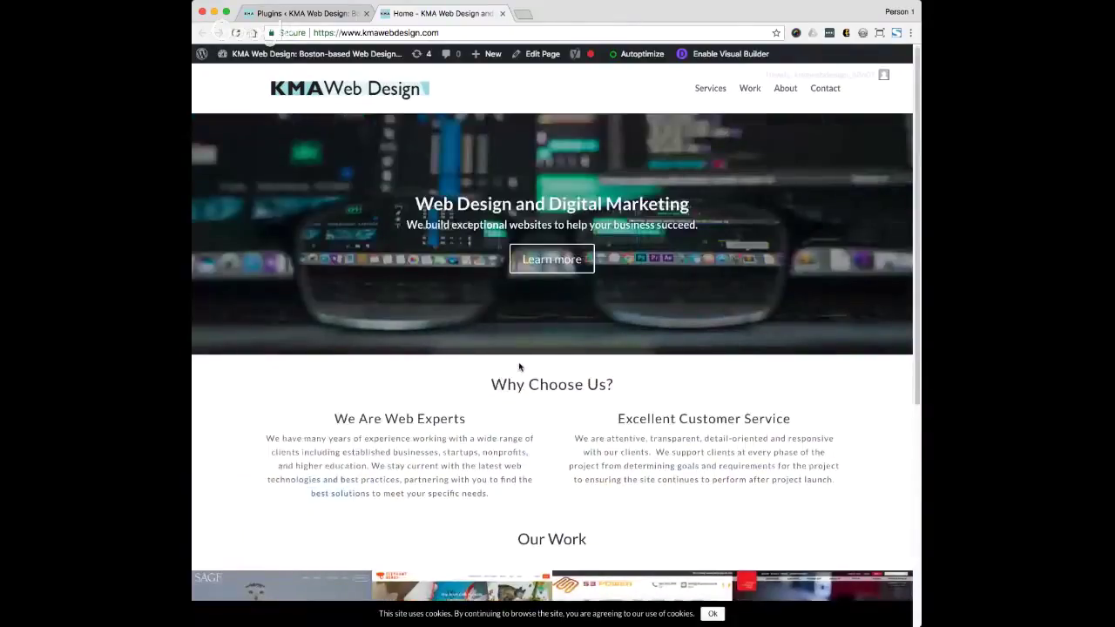
click(750, 96)
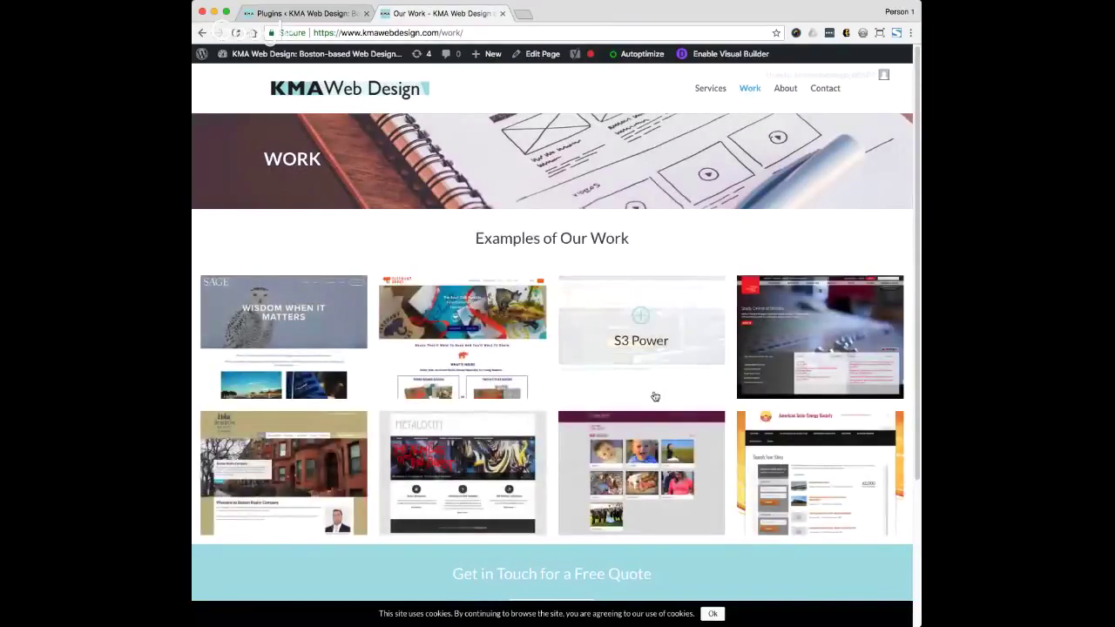
click(788, 96)
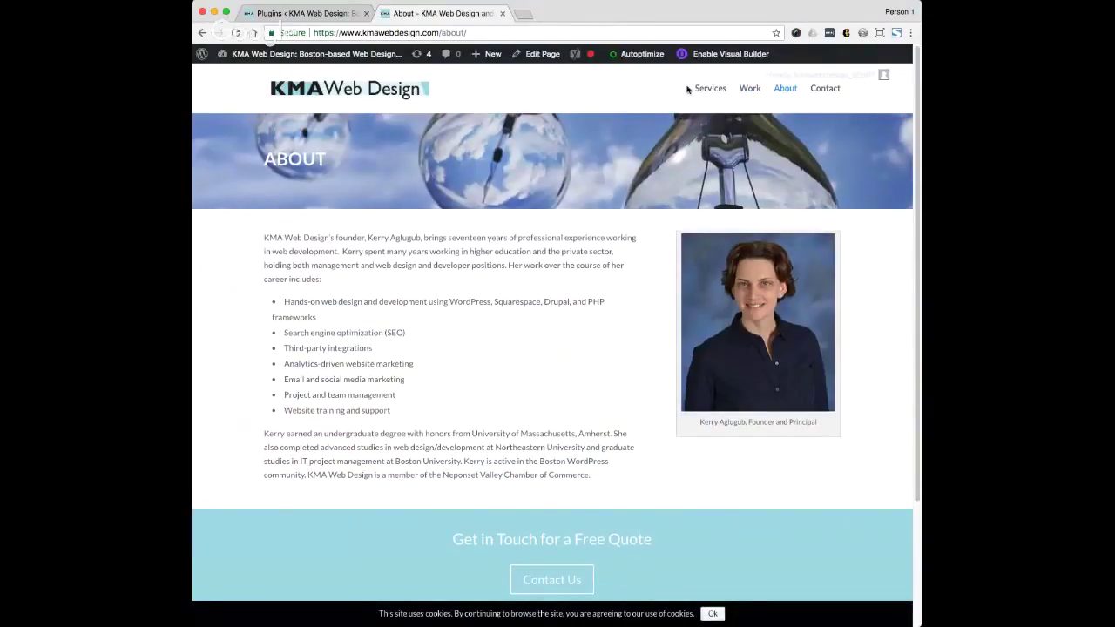
Step: Update UpdraftPlus - Backup/Restore to version 1.14.12 and check the live site's home, Work and Contact pages
click(286, 12)
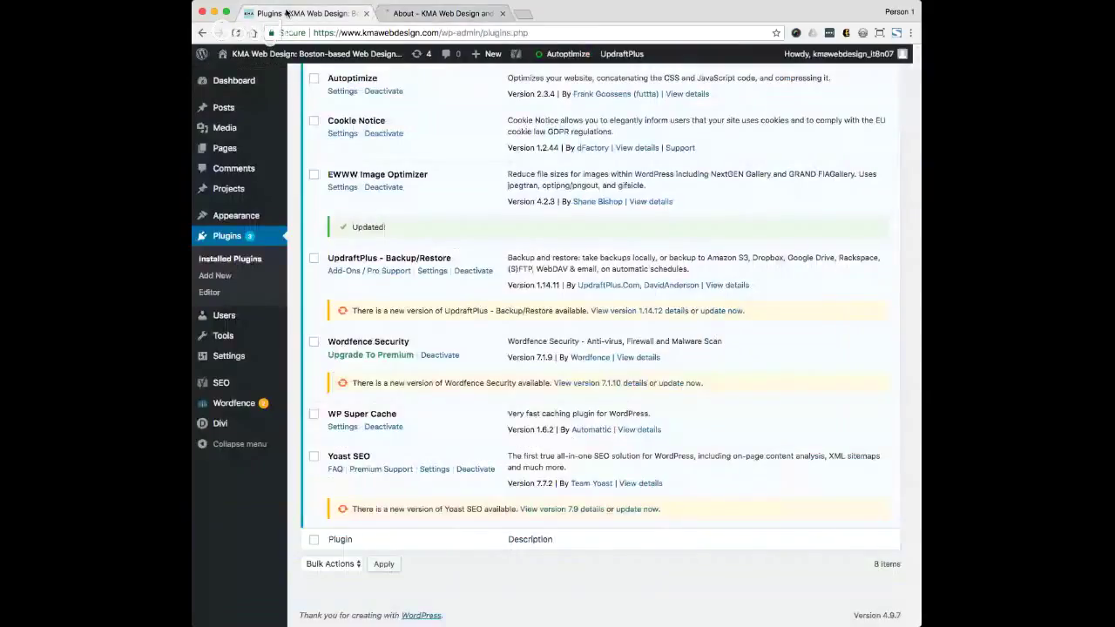
click(728, 311)
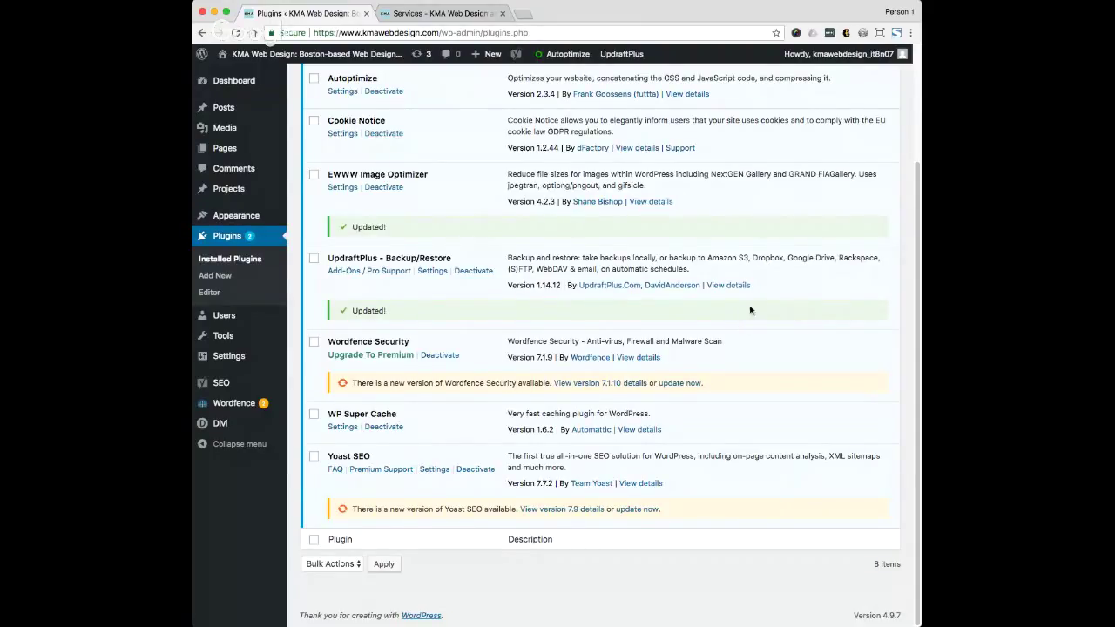
click(452, 14)
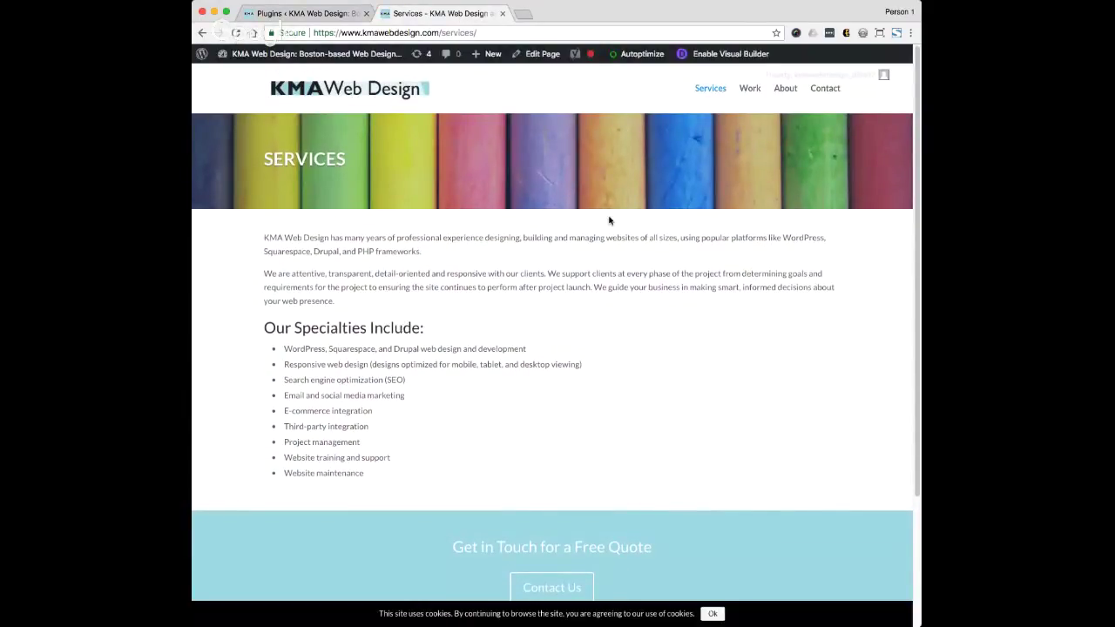
click(383, 94)
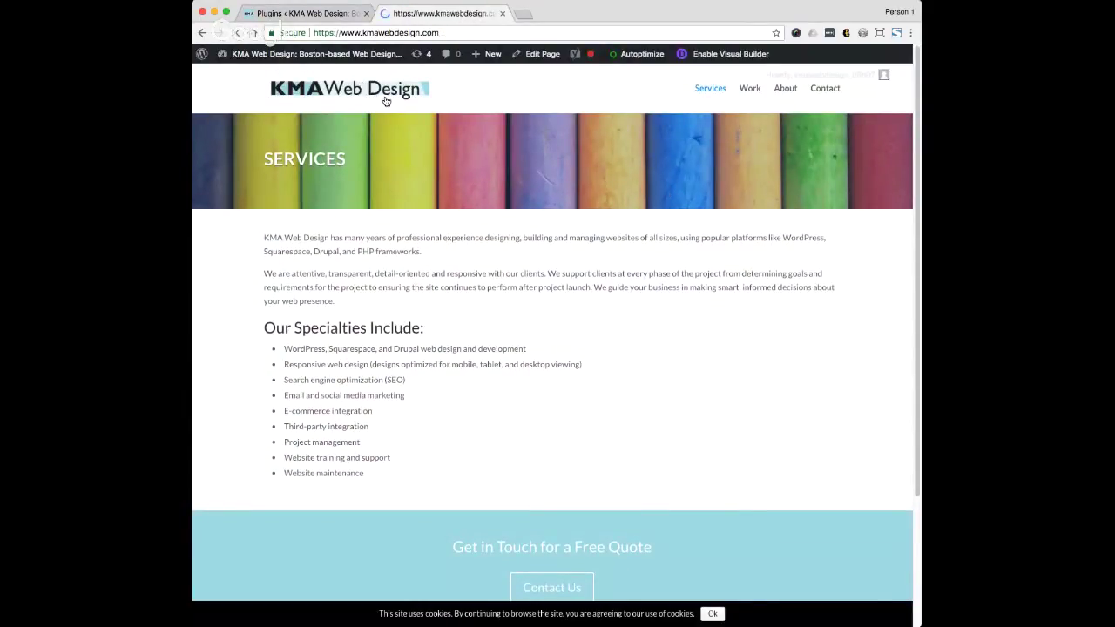
scroll(464, 481, down, 5)
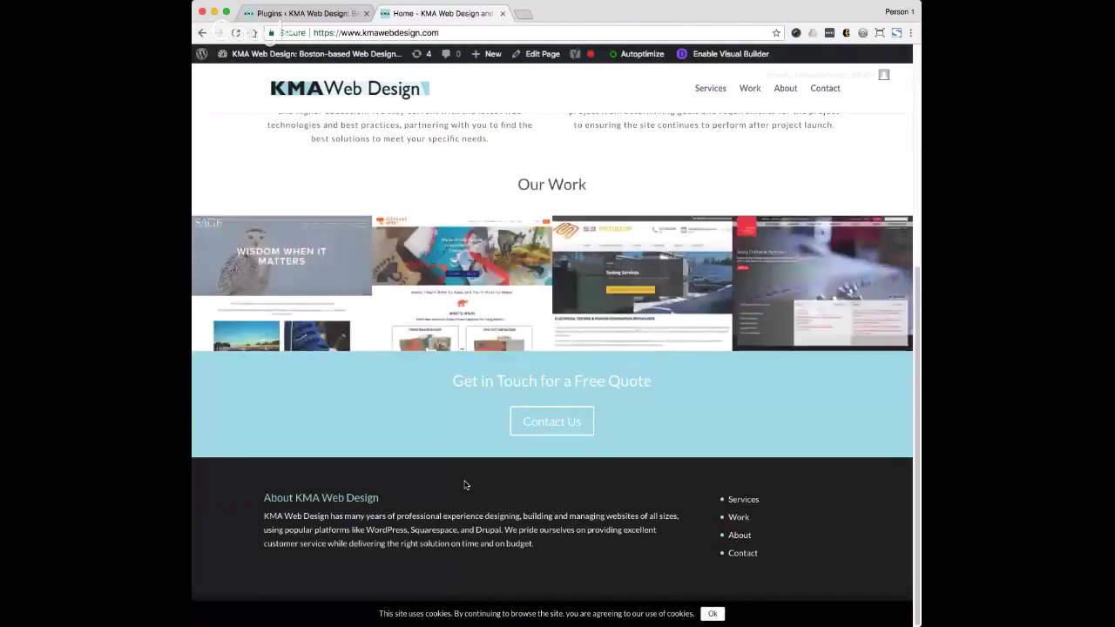
scroll(464, 485, up, 5)
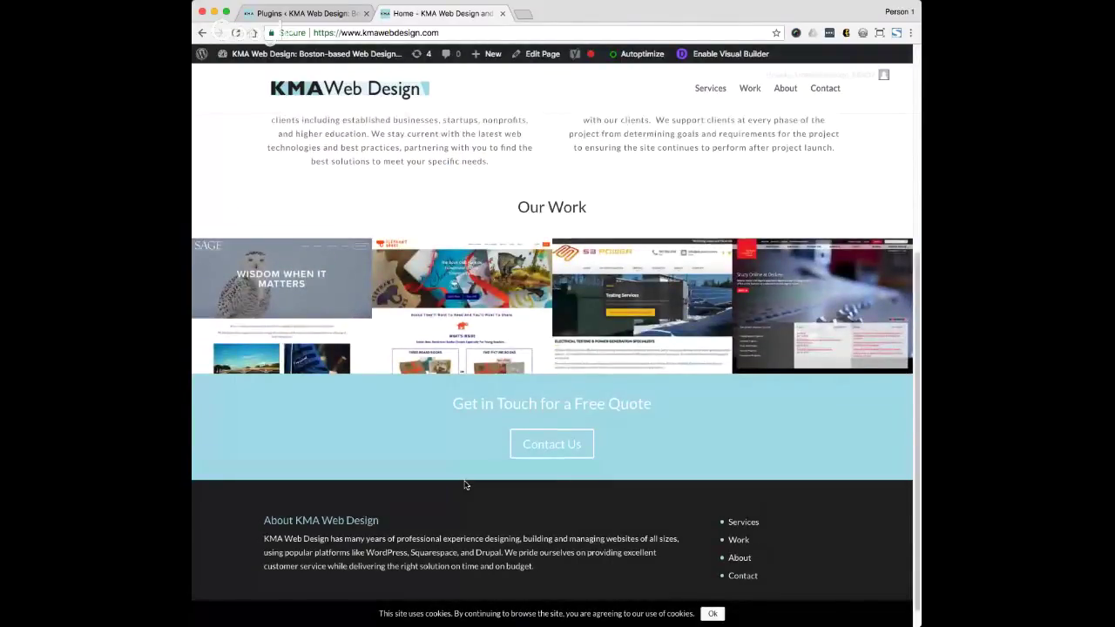
click(749, 94)
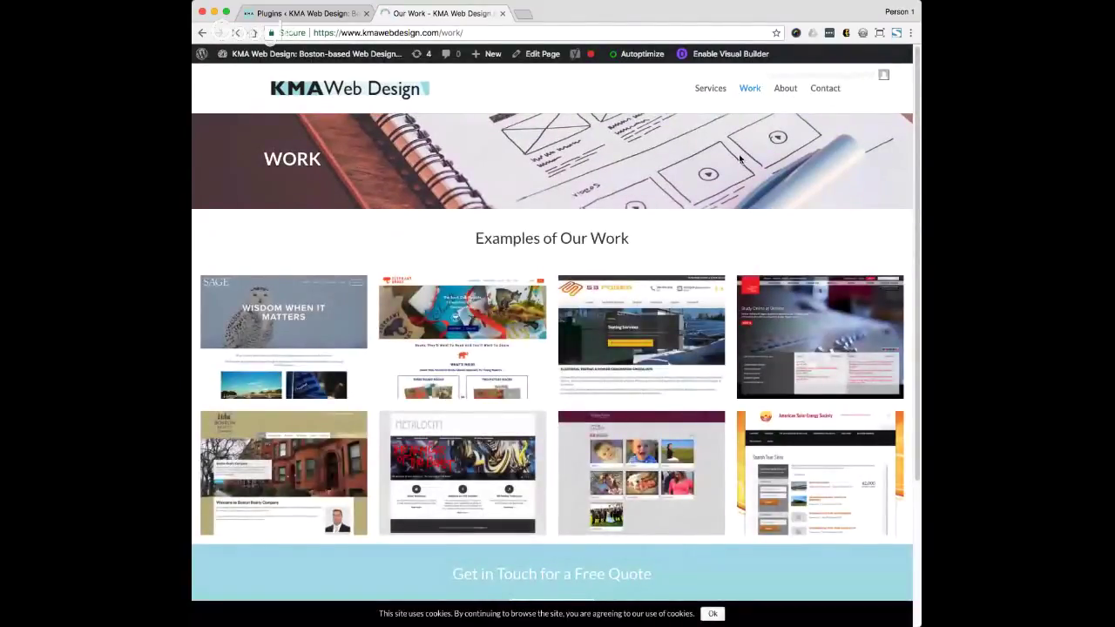
click(825, 88)
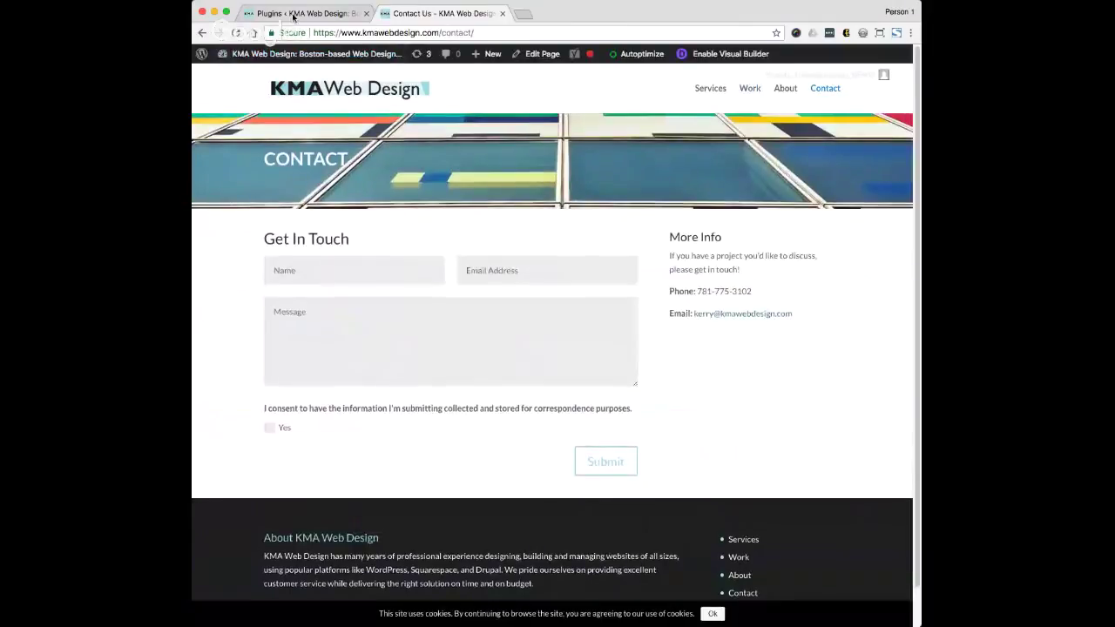
Step: Update Wordfence Security to version 7.1.10, reload the live site's Contact page and check the home page
click(300, 13)
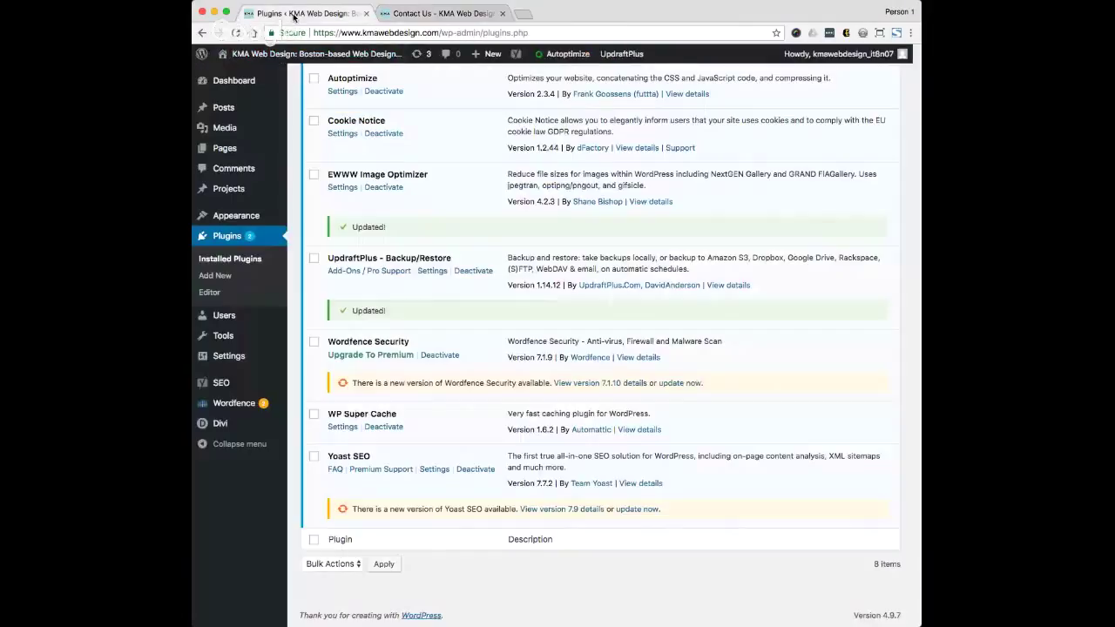
click(683, 385)
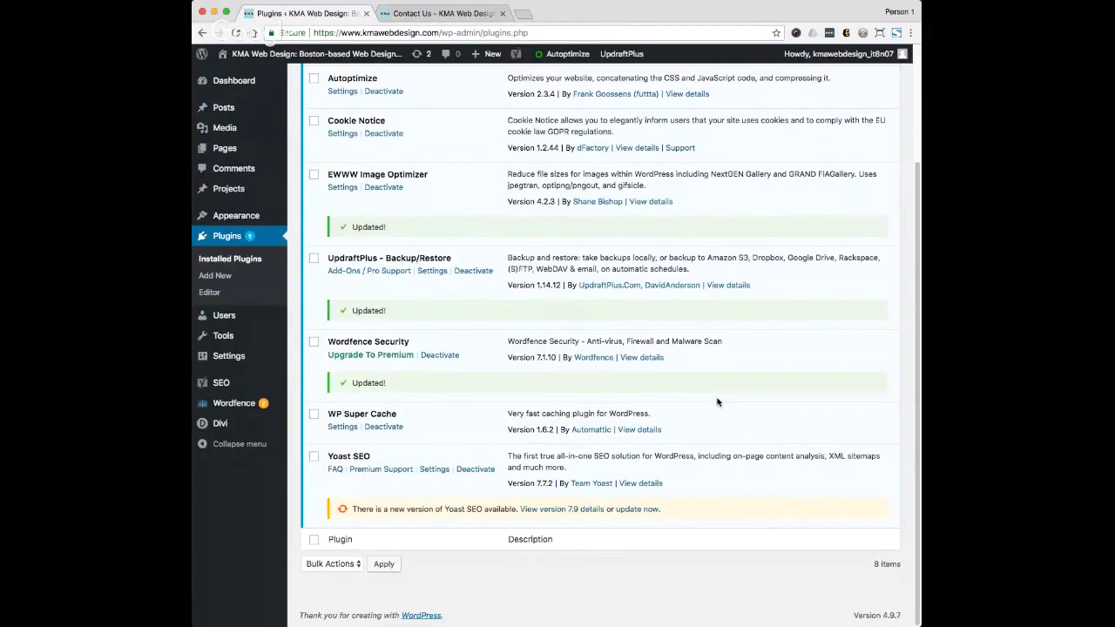
click(418, 17)
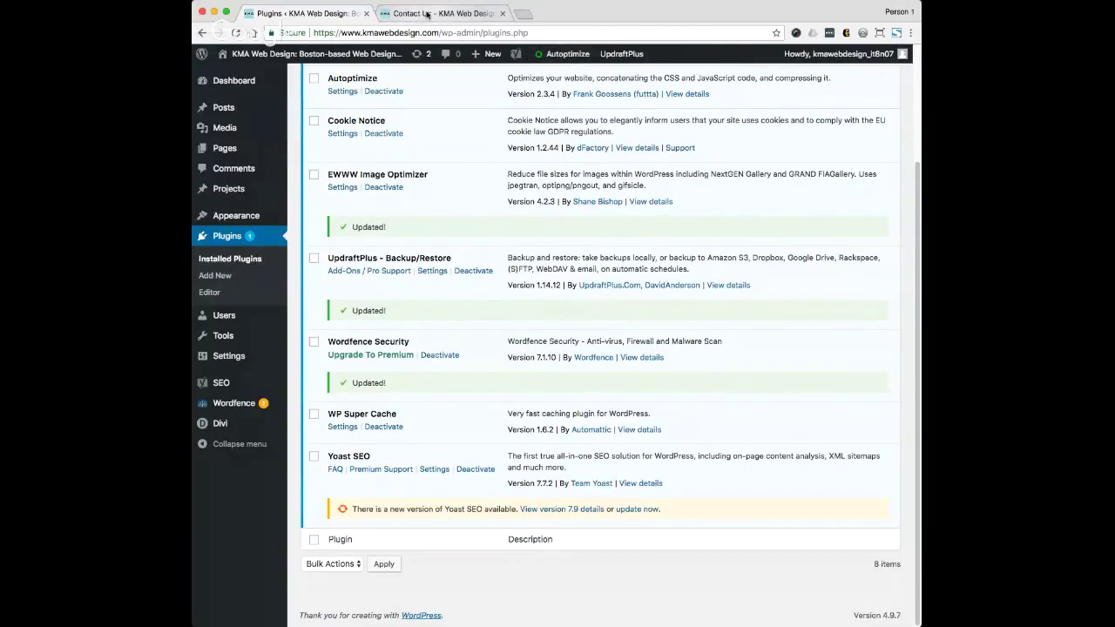
key(super+r)
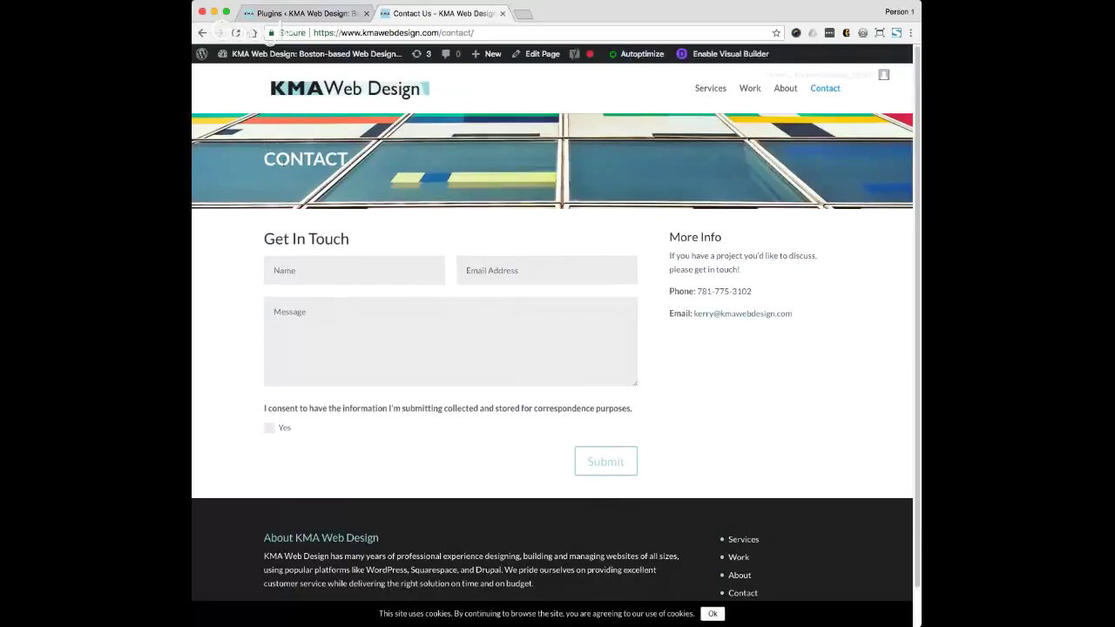
click(320, 94)
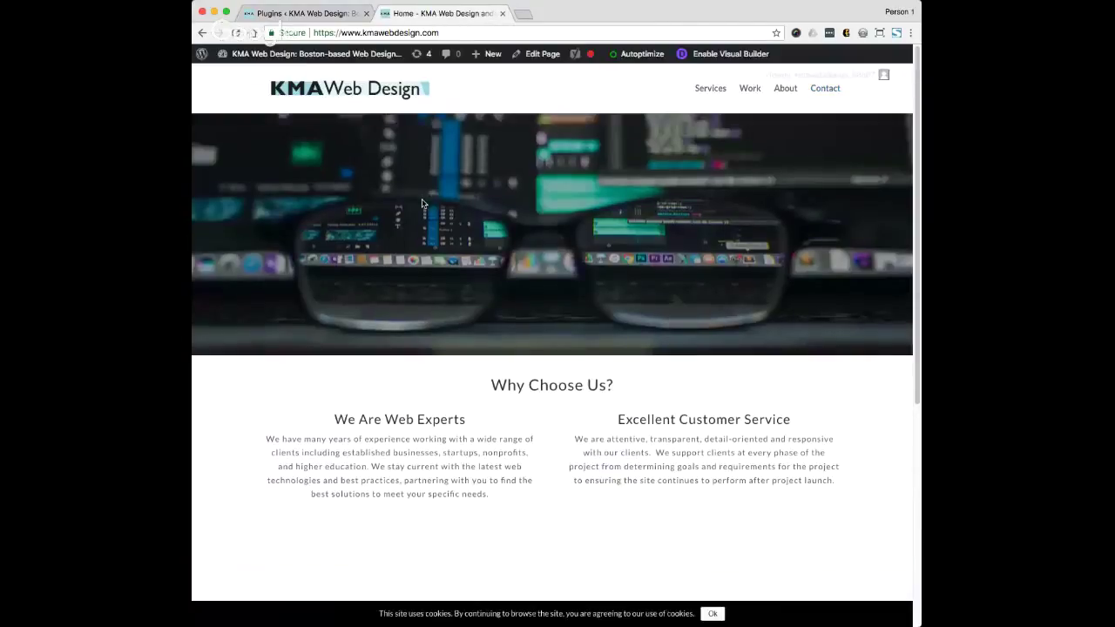
scroll(461, 455, down, 5)
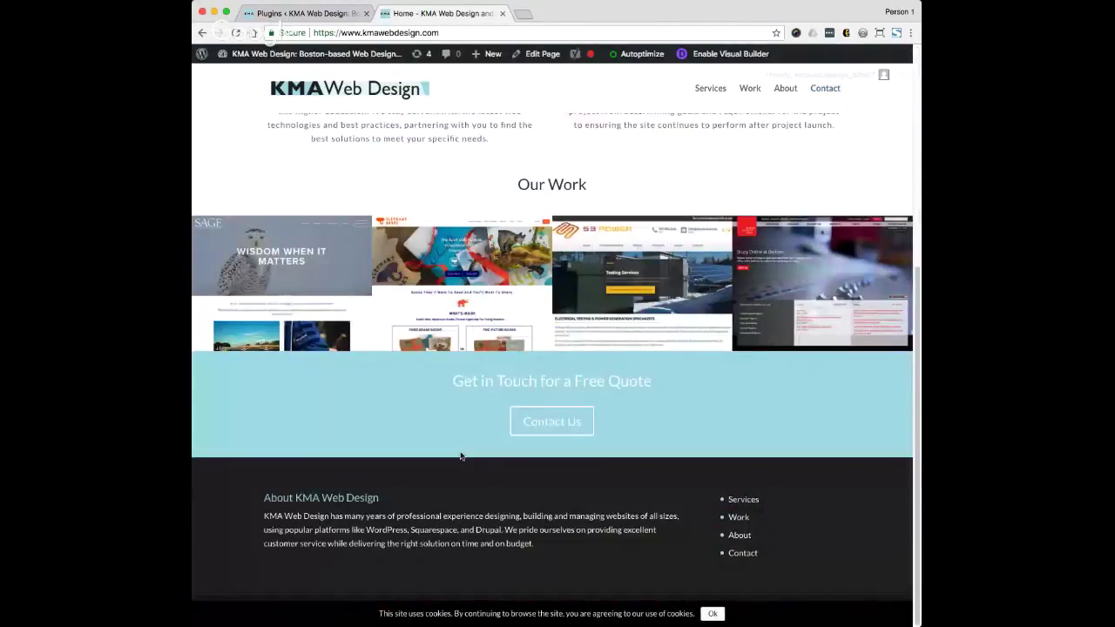
scroll(461, 454, up, 5)
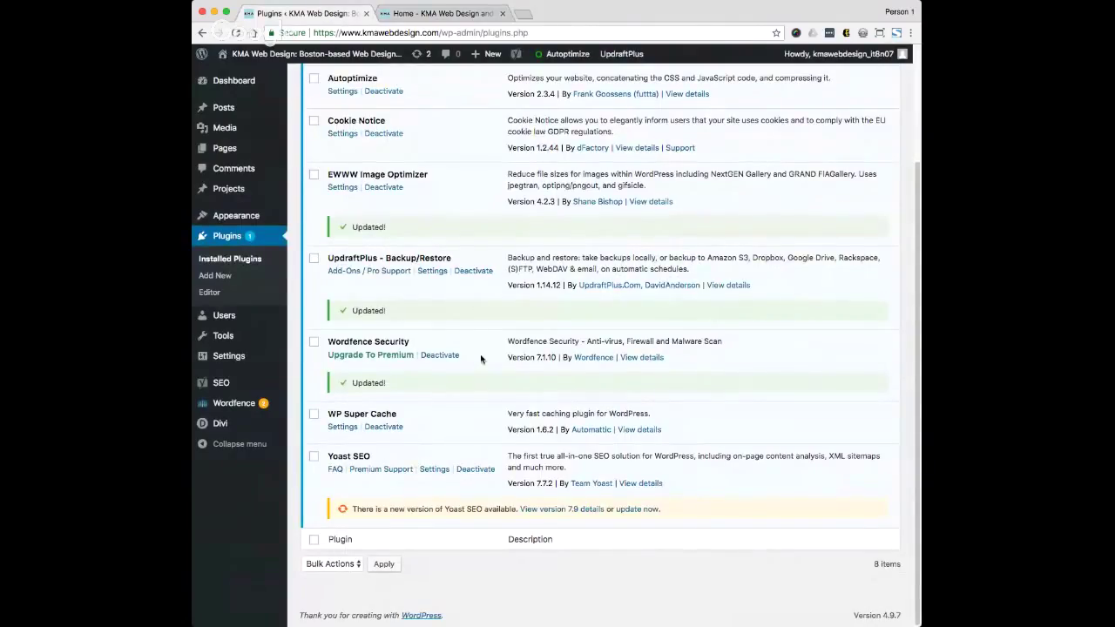
Step: Update the Yoast SEO plugin to version 7.9 from the installed plugins list
click(645, 510)
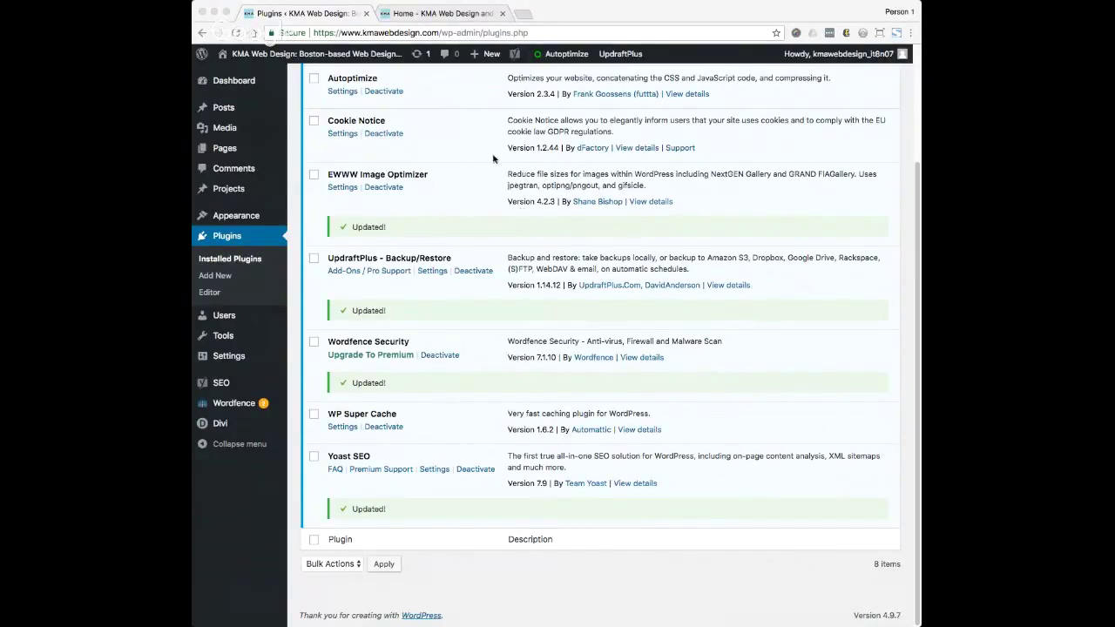
Step: Reload the live site's home page and check it together with the Work, About, Contact and Services pages
click(478, 130)
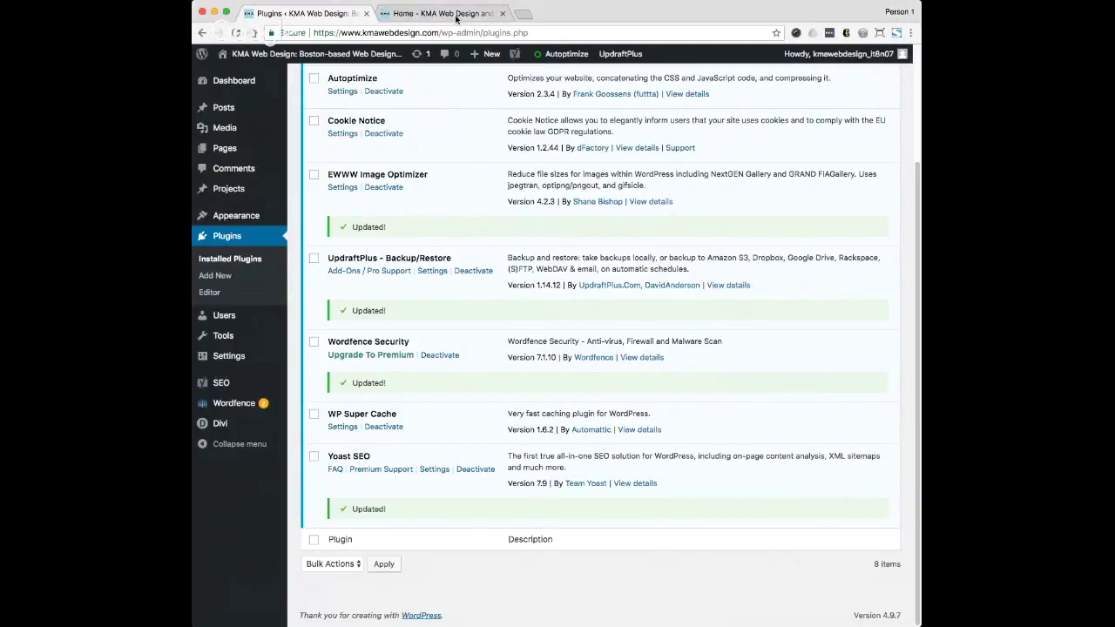
click(477, 13)
key(super+r)
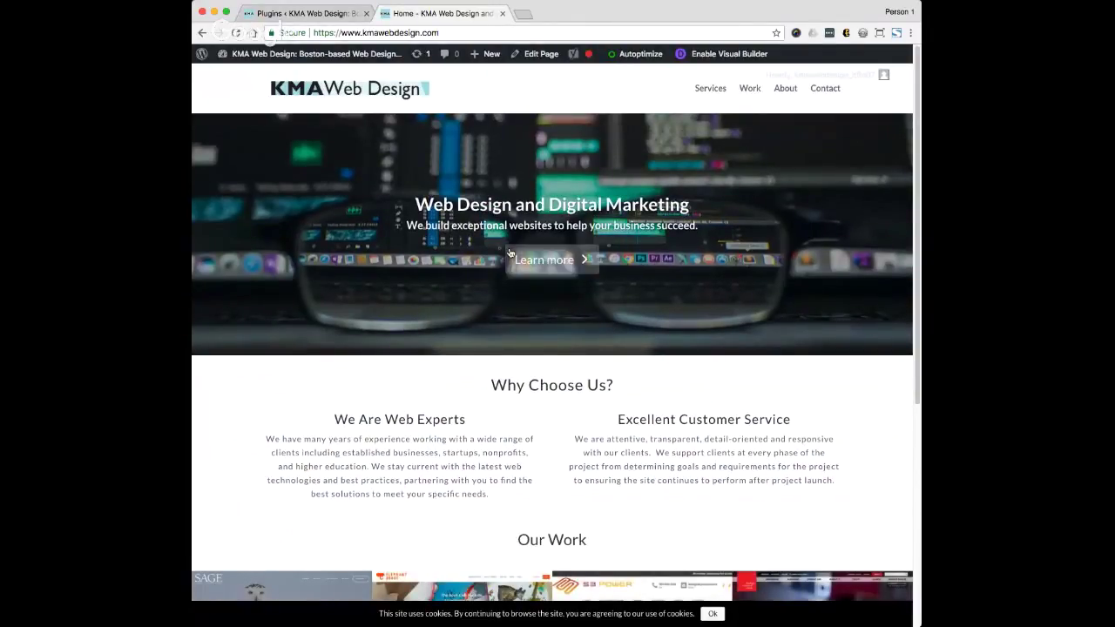
click(509, 253)
scroll(558, 270, up, 5)
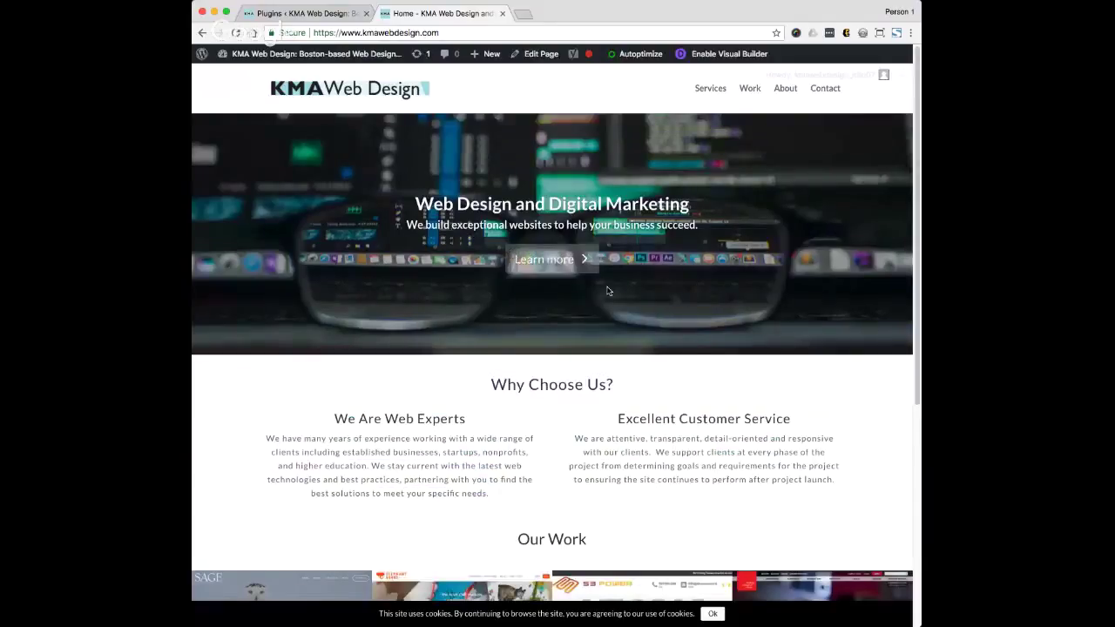
click(748, 91)
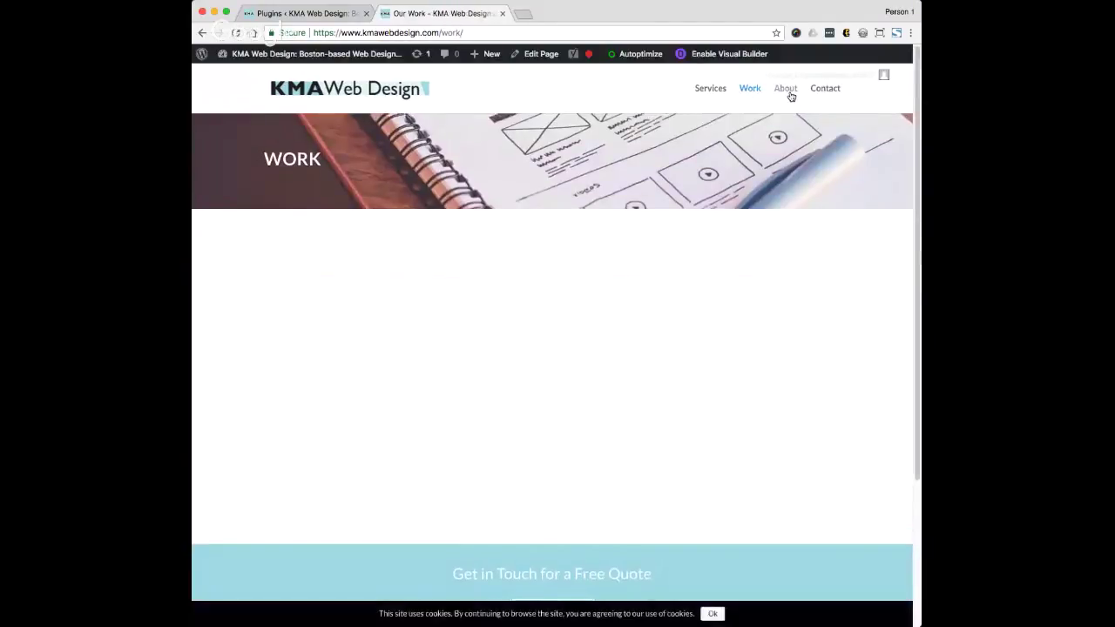
click(790, 93)
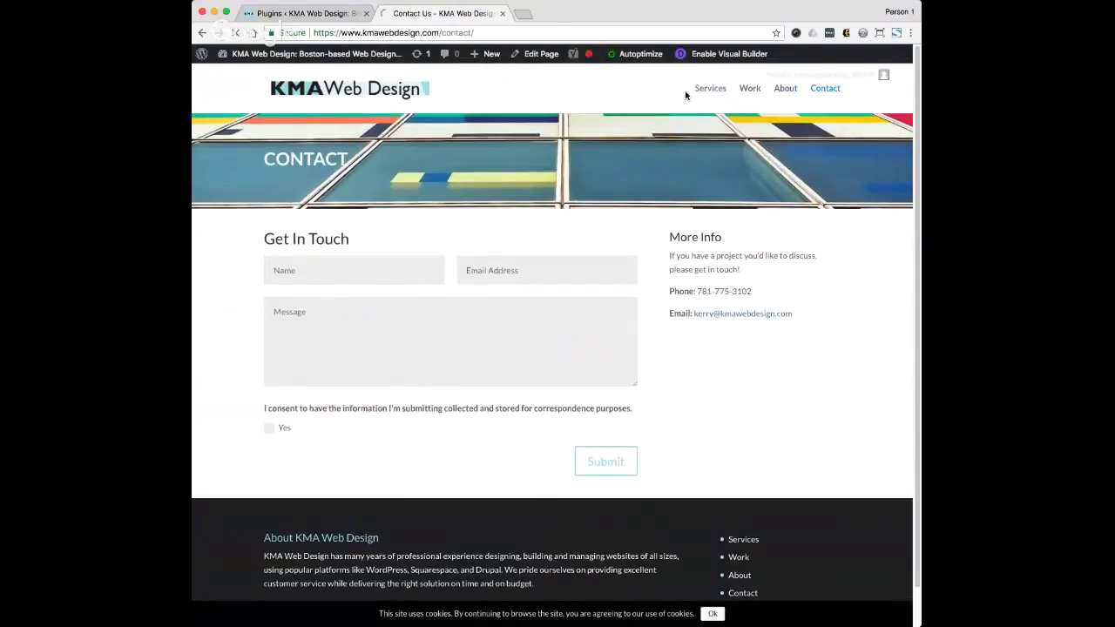
click(689, 90)
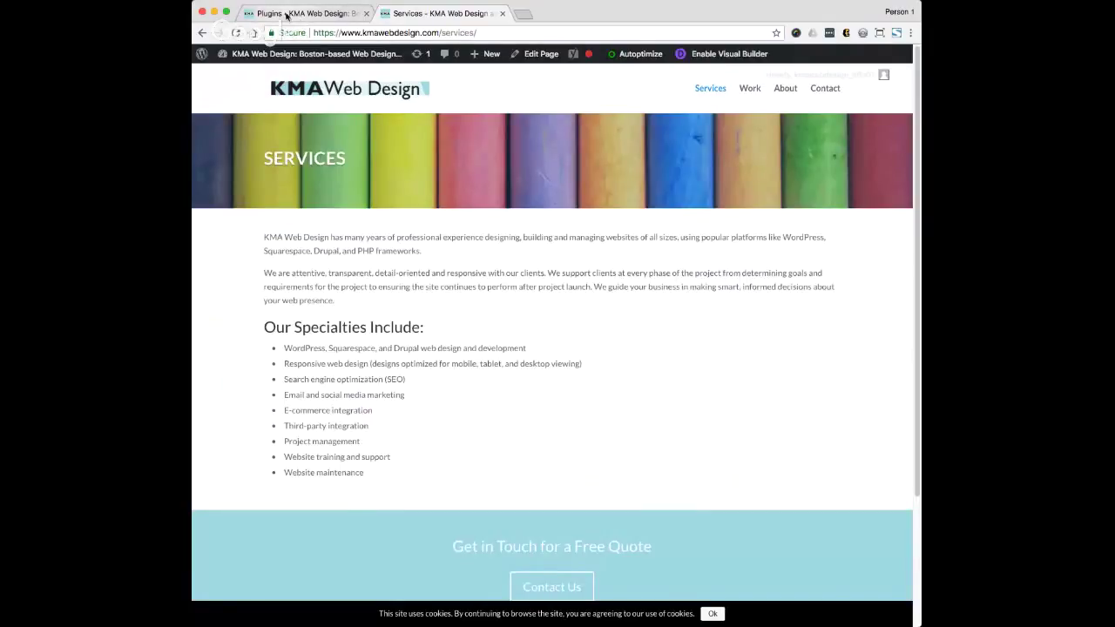
Step: Update the Divi theme to version 3.11.1 from the WordPress updates page
click(285, 14)
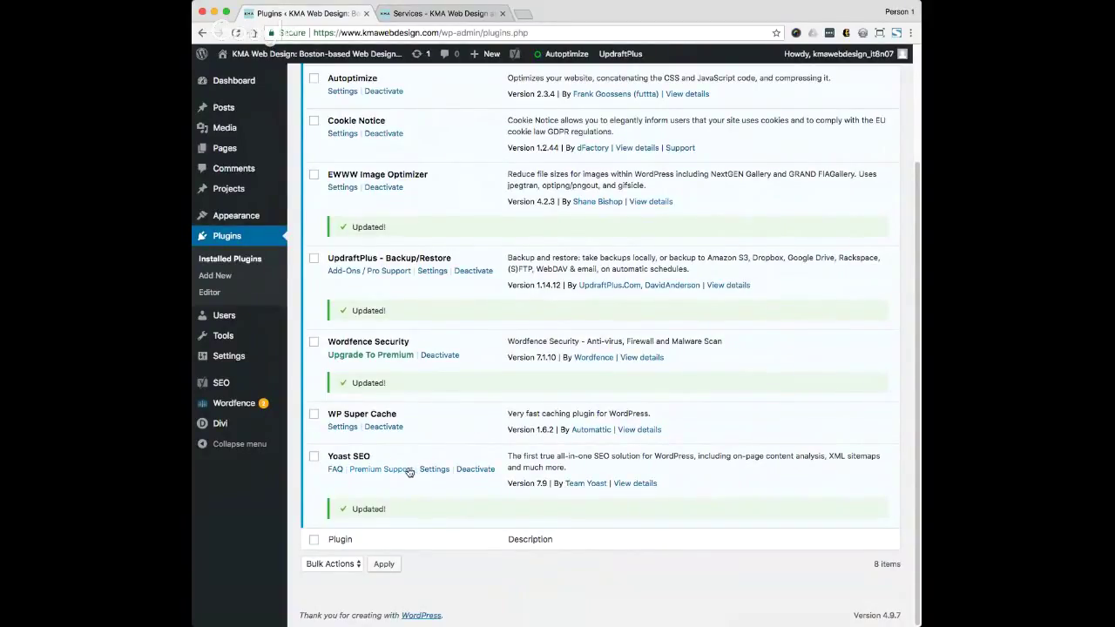
scroll(409, 471, up, 3)
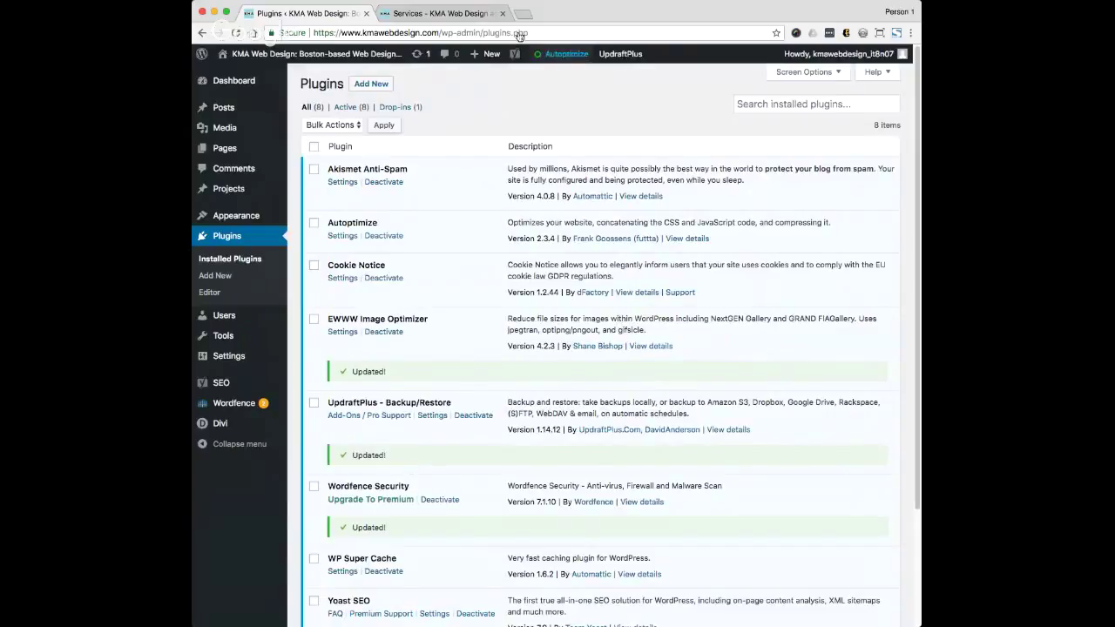
click(420, 59)
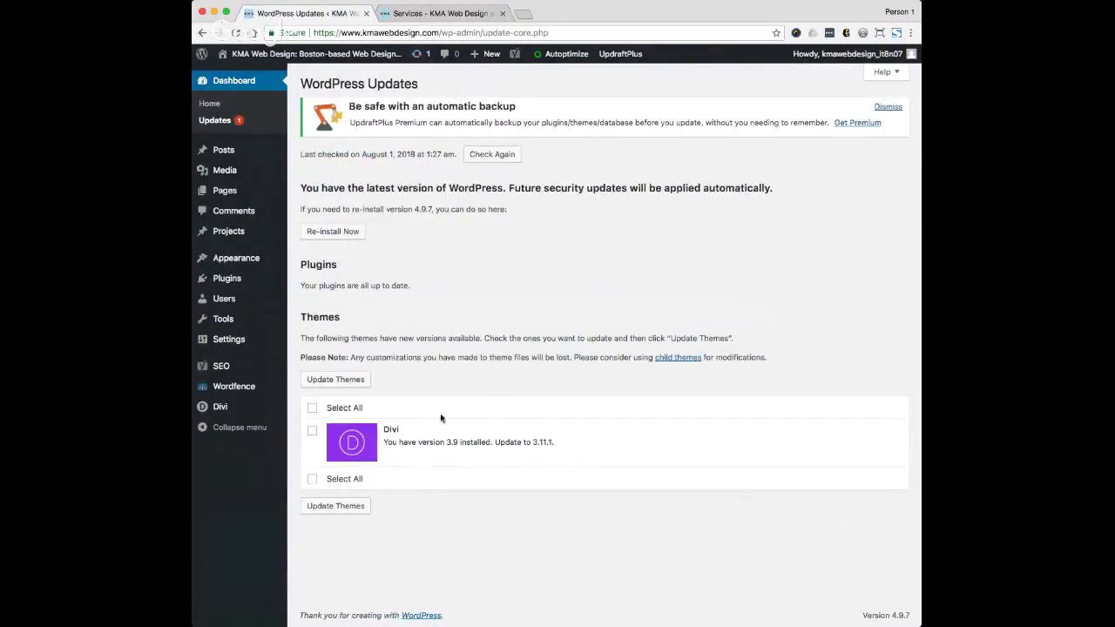
click(312, 411)
click(351, 512)
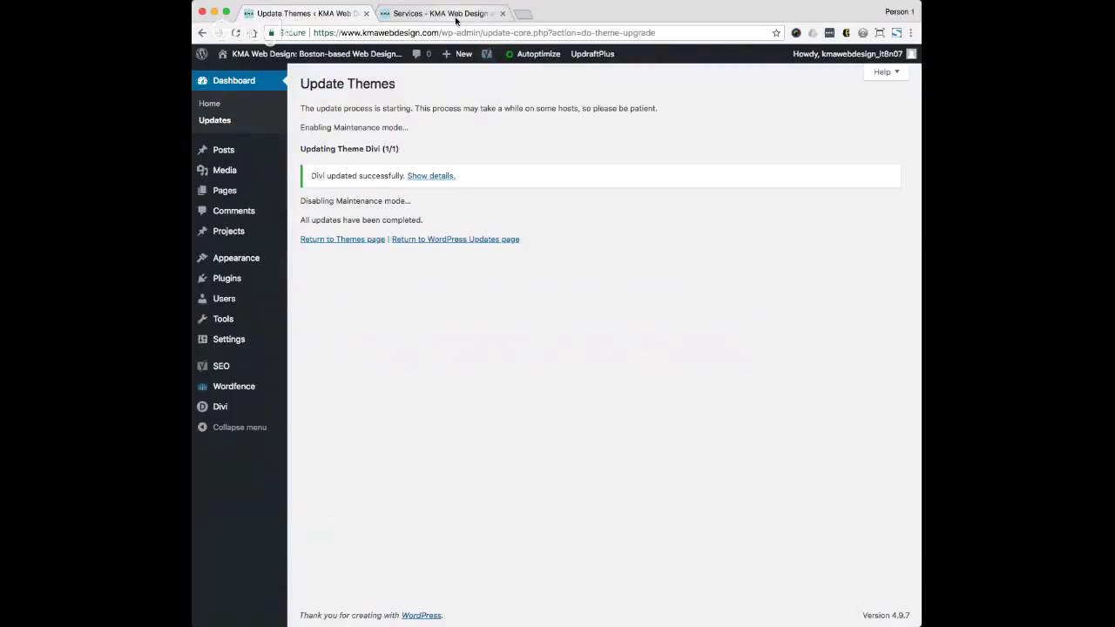
Step: Reload the live site's Services page until its styling loads and look through the whole page
click(440, 14)
key(super+r)
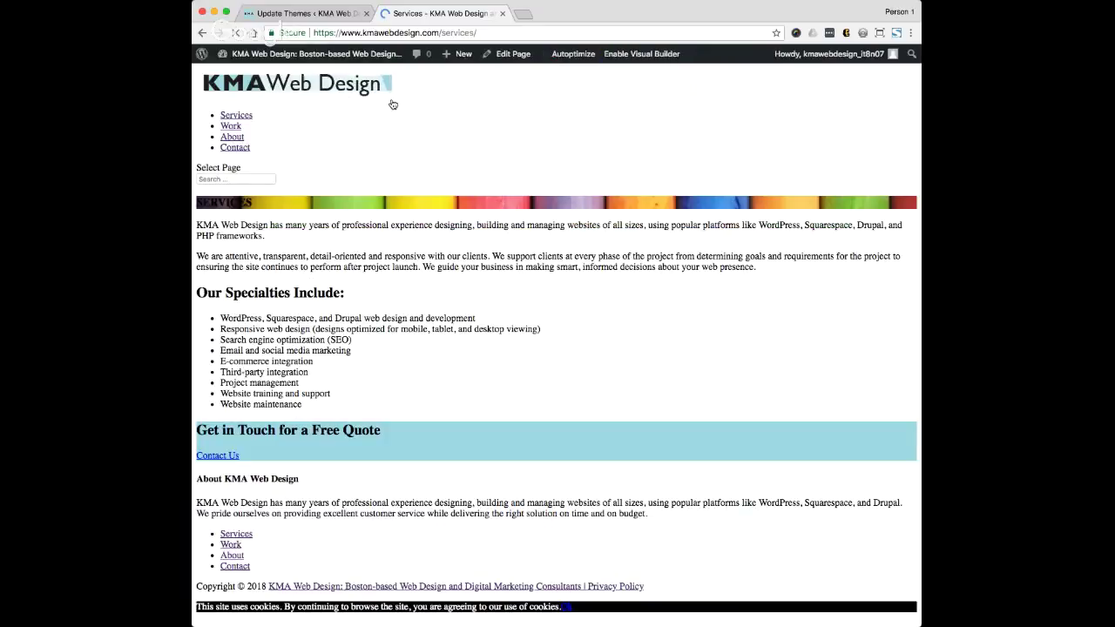
click(235, 33)
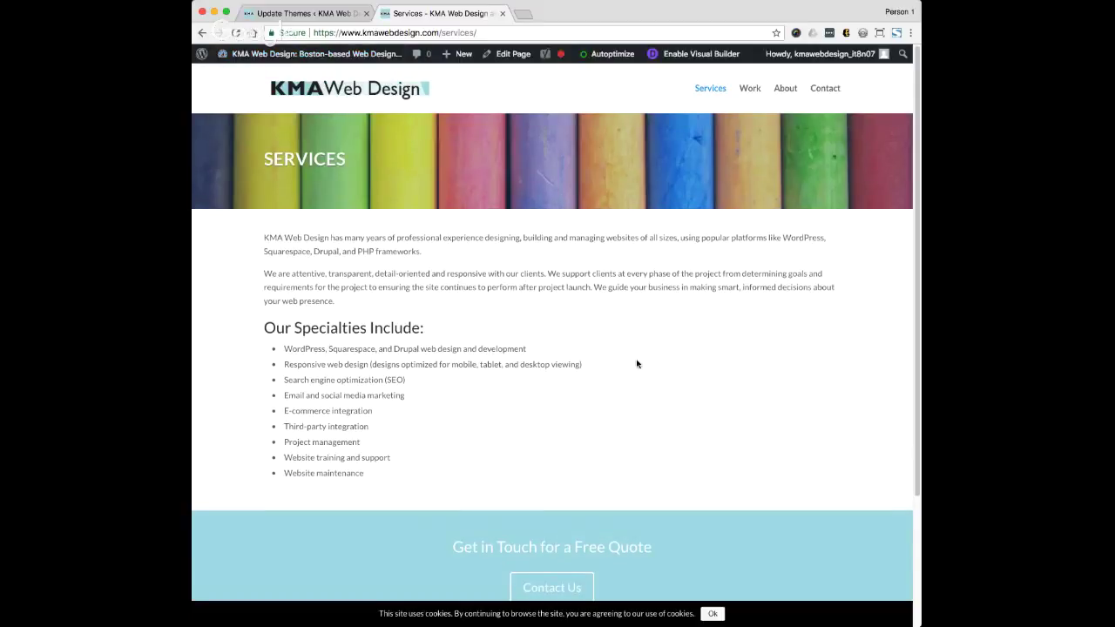
scroll(632, 451, down, 3)
scroll(632, 450, up, 3)
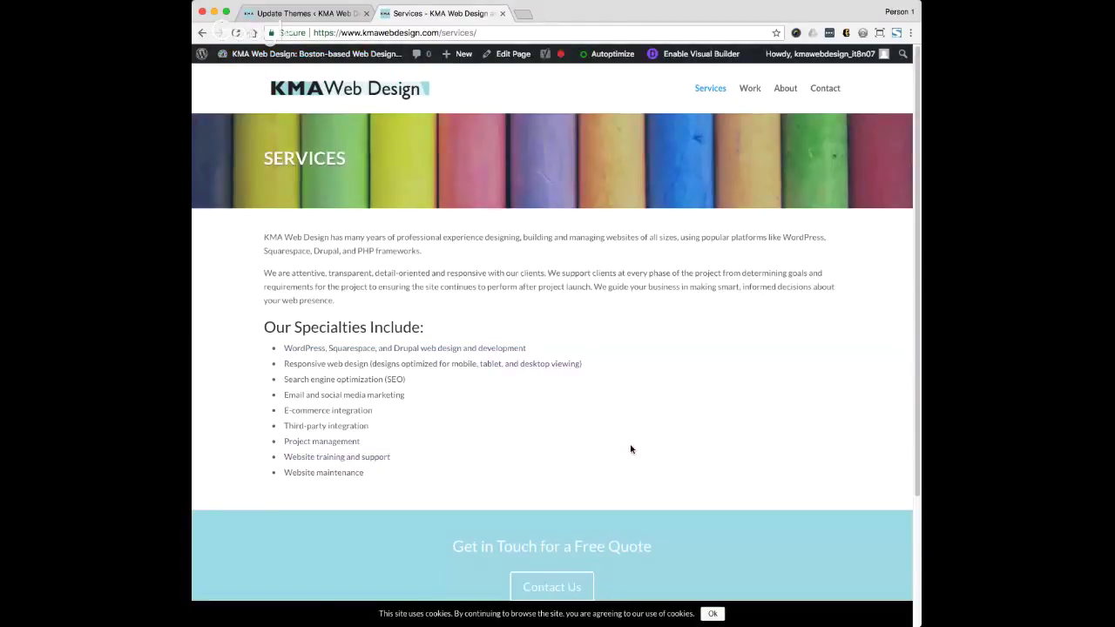
Step: Check the live site's Work, About, Contact and home pages for layout problems
click(757, 91)
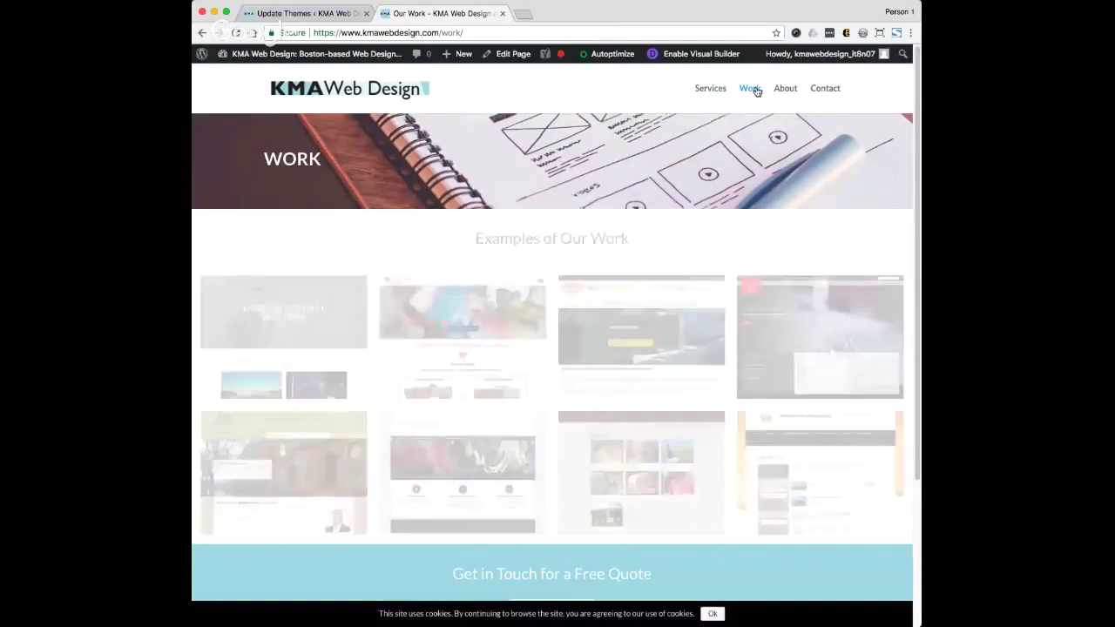
click(786, 90)
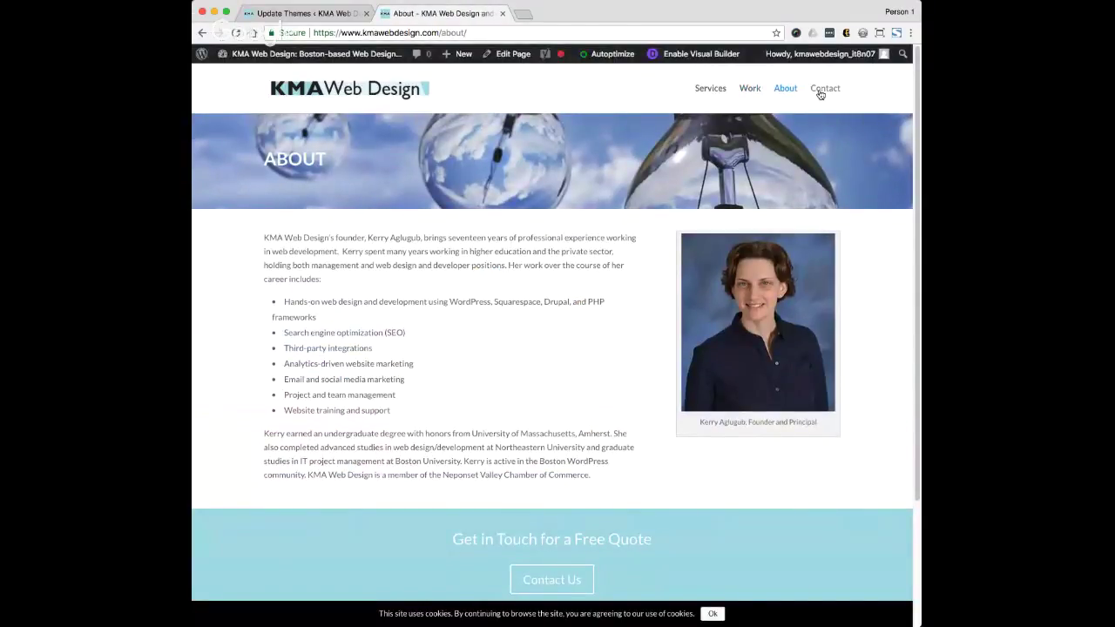
click(819, 91)
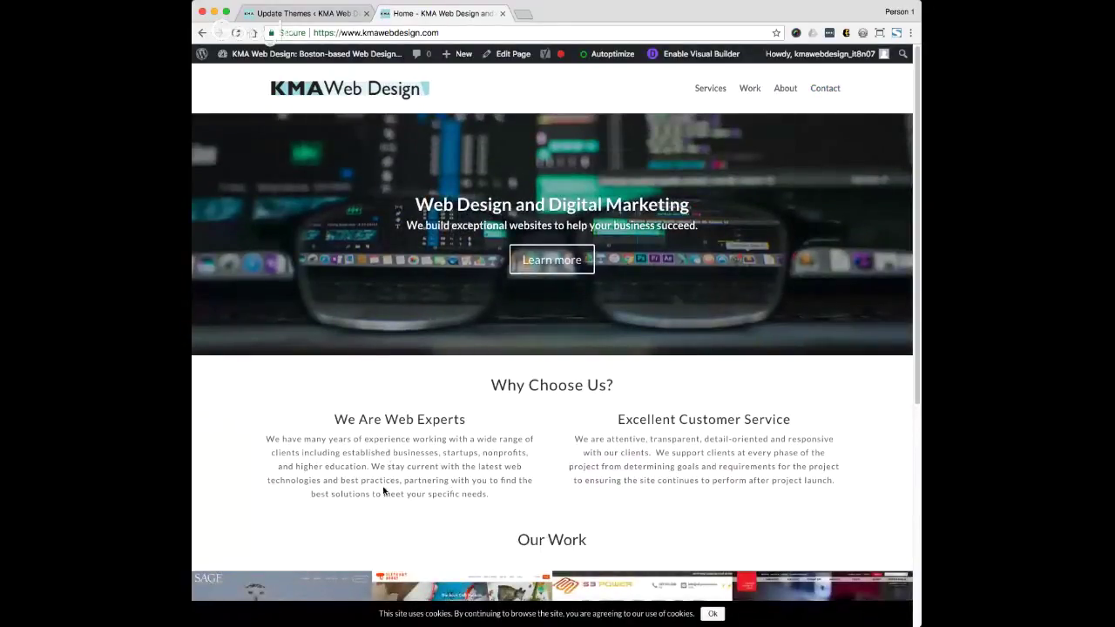
scroll(384, 492, down, 5)
scroll(381, 494, up, 5)
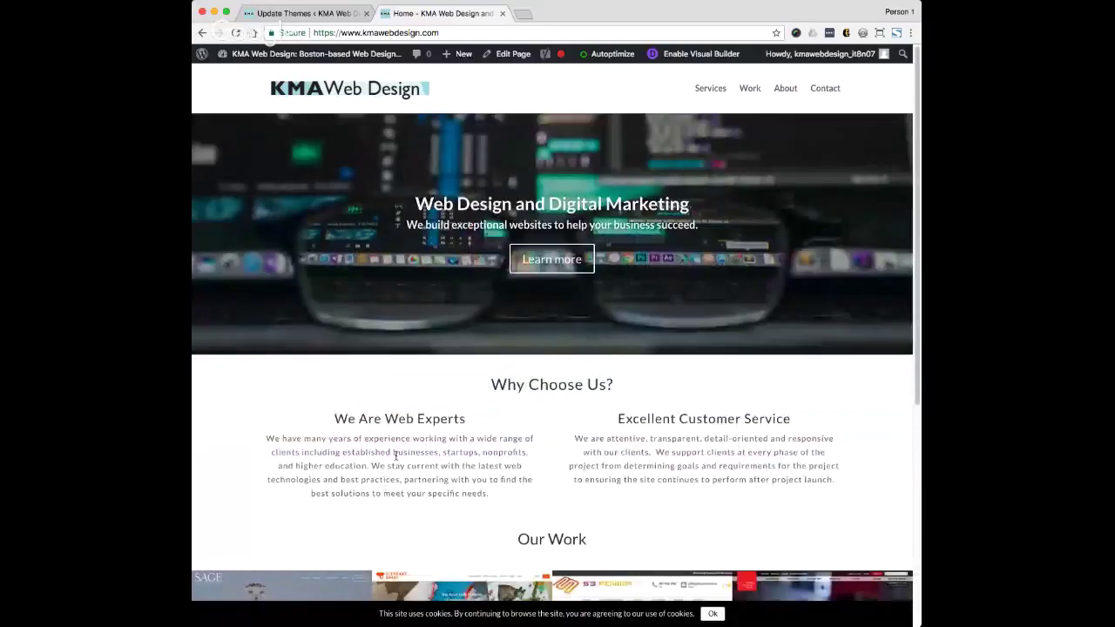
Step: Return to the WordPress dashboard and review the installed plugins list for any remaining updates
click(294, 15)
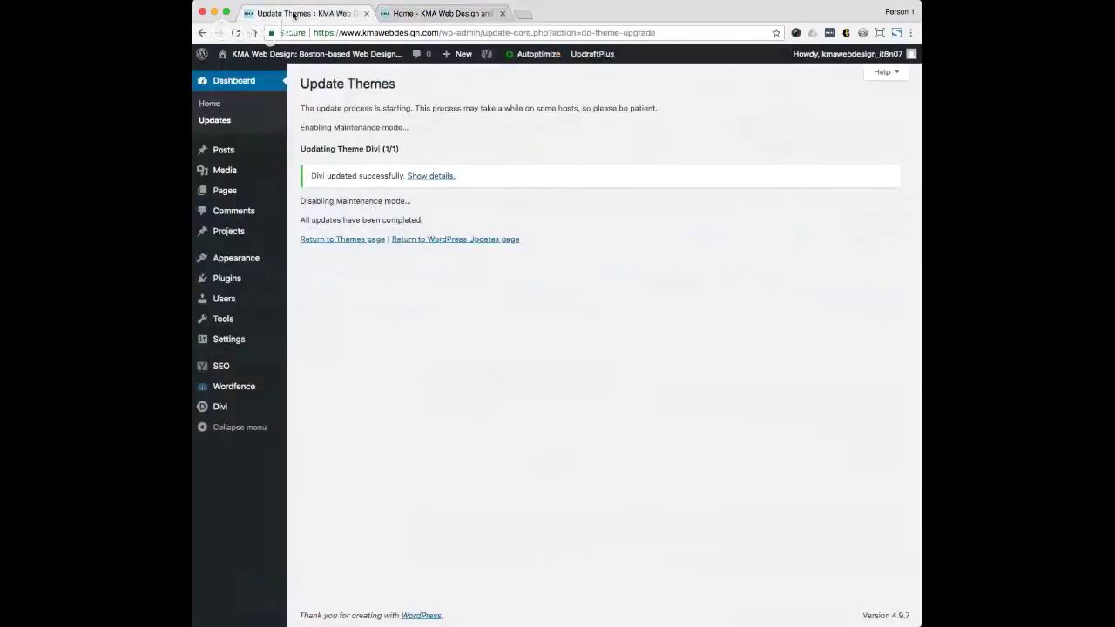
click(243, 57)
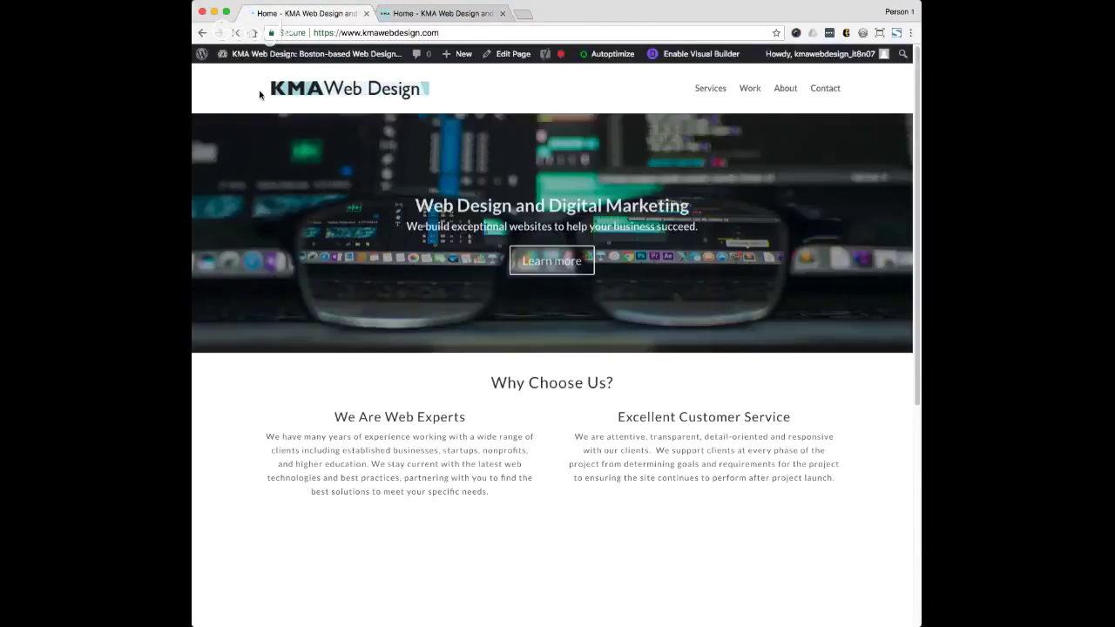
mouse_move(253, 54)
click(238, 77)
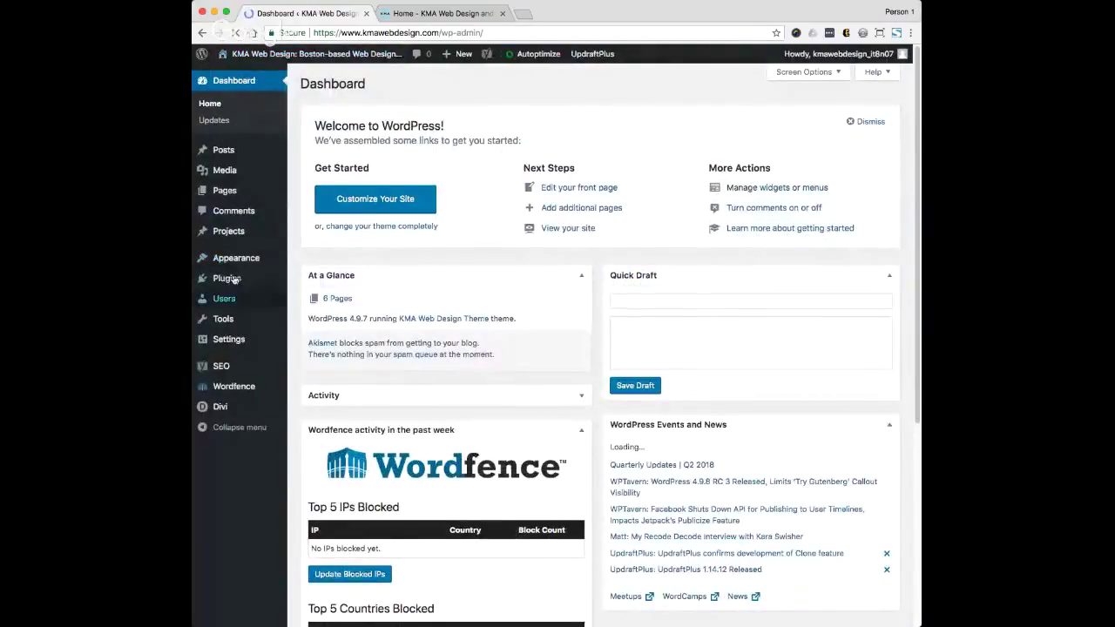
click(228, 279)
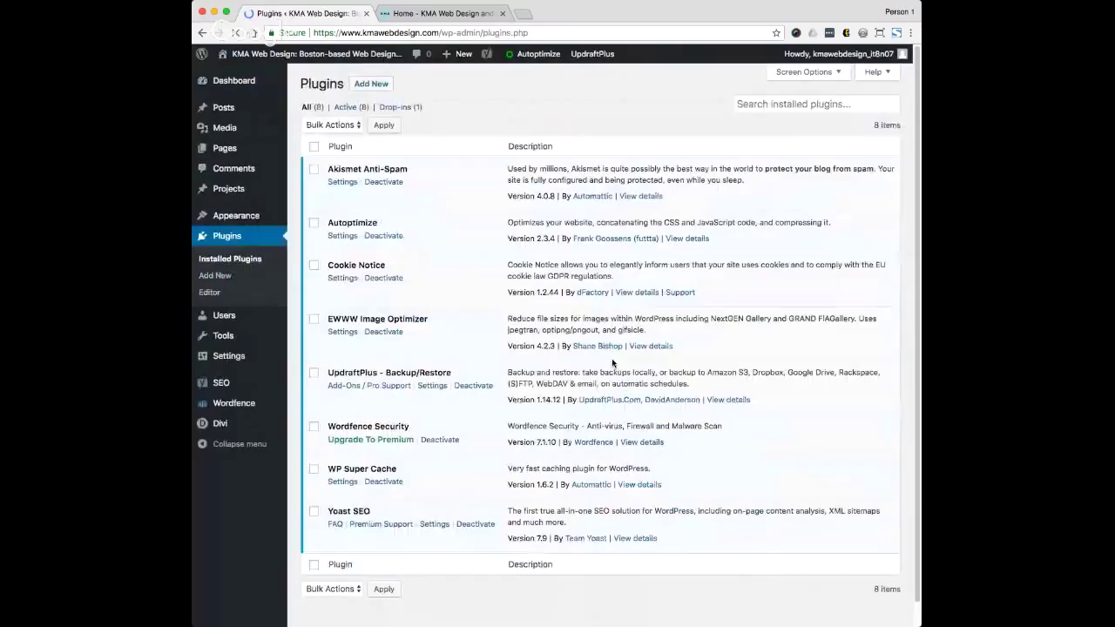
scroll(697, 383, down, 1)
scroll(746, 393, up, 1)
click(975, 335)
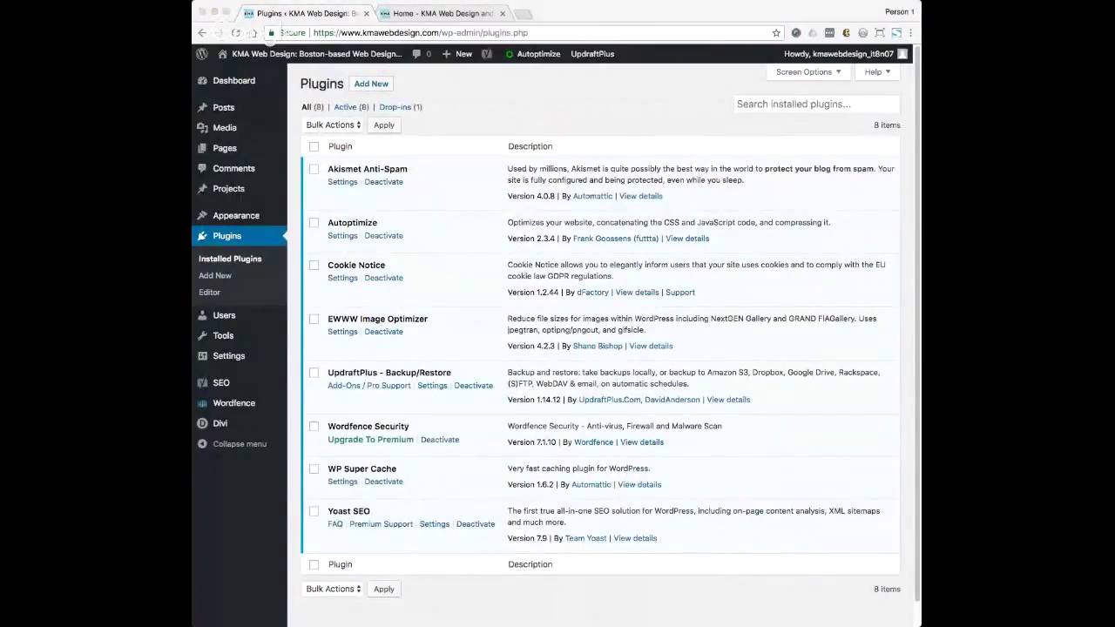